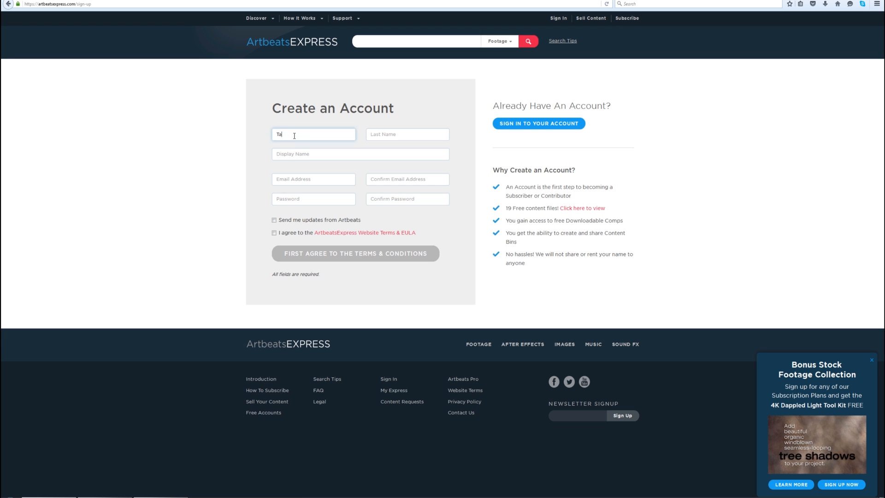
- Fill in the sign-up form with the last name, username, e-mail address and its confirmation, accept the checkbox option, and submit it
key(Tab)
text(Dalal)
key(Tab)
text(TjStyle)
key(Tab)
key(Tab)
key(Tab)
key(space)
key(Return)
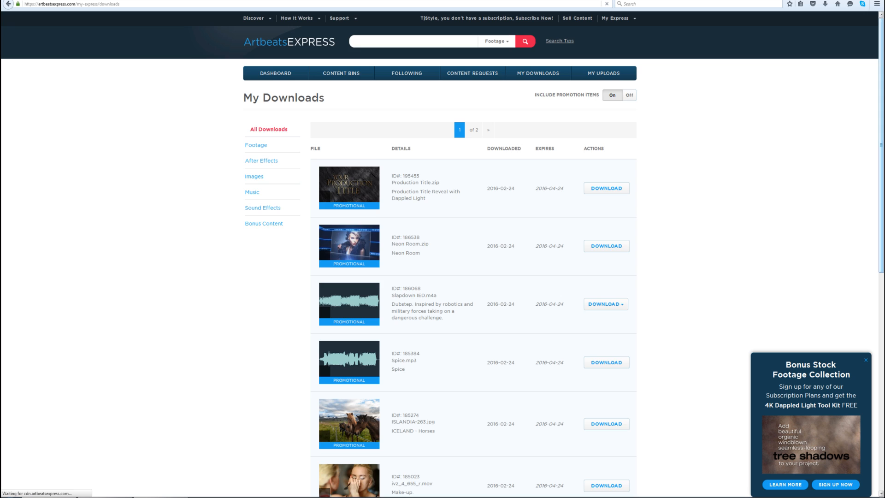
scroll(442, 253, down, 8)
scroll(443, 253, up, 8)
scroll(442, 253, down, 10)
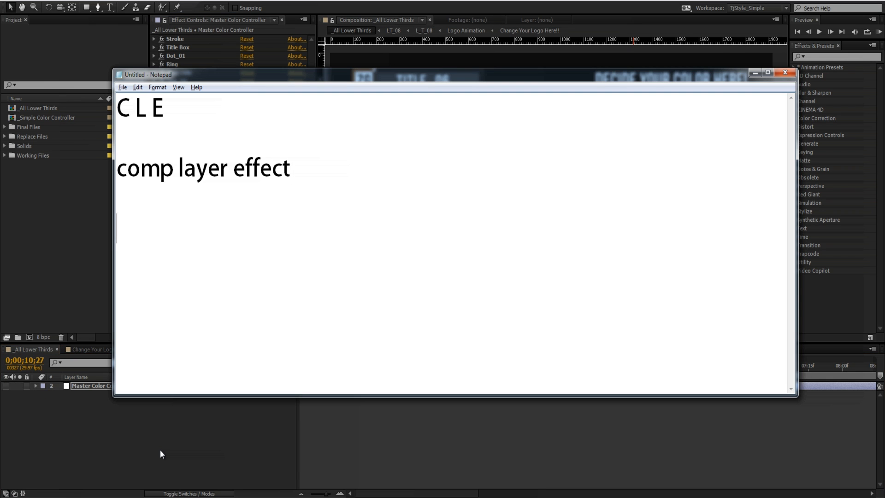
- Write the expression's opening in Notepad, referencing comp "_All Lower Thirds" and layer "Master Color Controller"
text(comp)
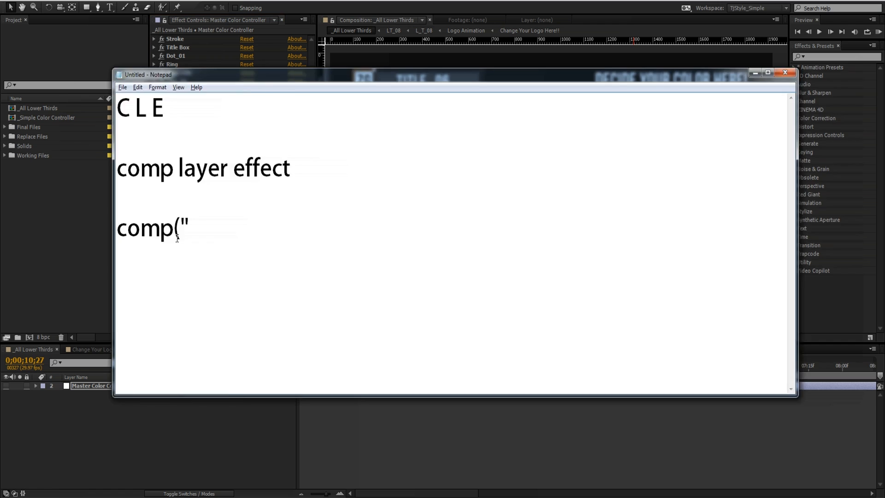
text(_All Lower Thirds"").layer(""))
key(Left)
key(Left)
text(Master Color Controller)
- Append .effect("Logo BG")("Color") to complete the expression in Notepad
key(End)
text(.)
text(effect(""))
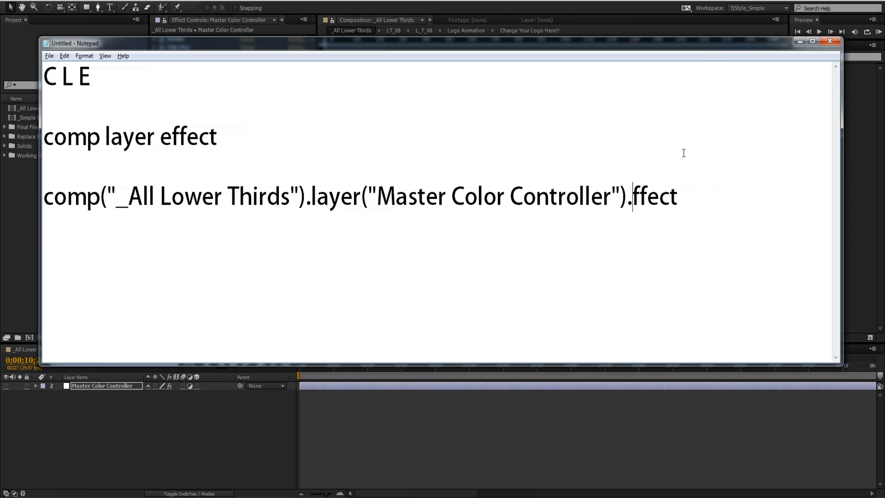
key(Left)
key(Left)
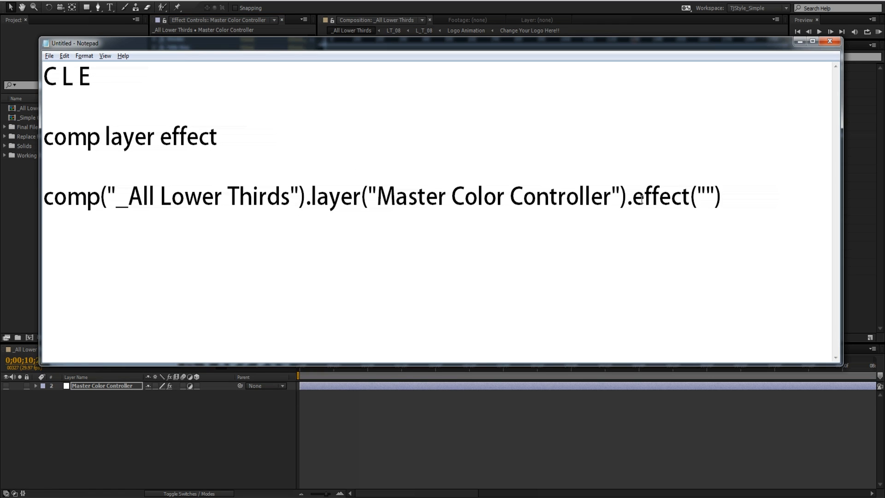
text(Logo BG)
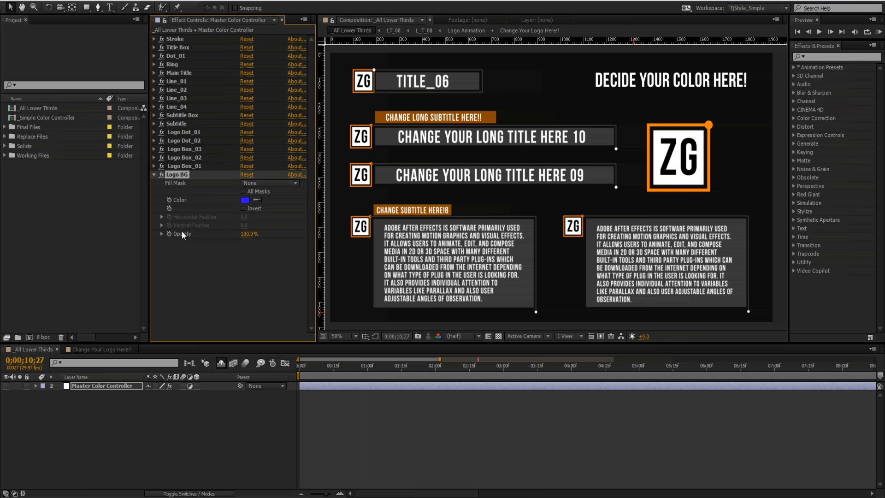
text((""))
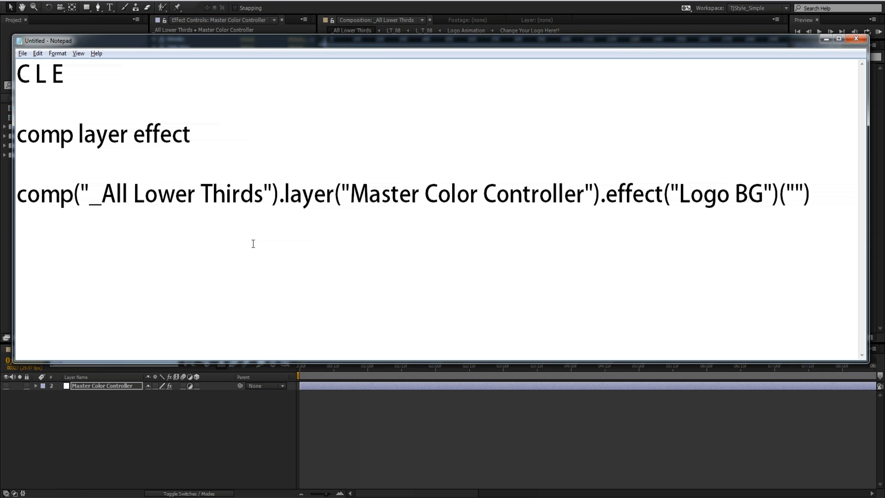
text(Color)
key(shift+Home)
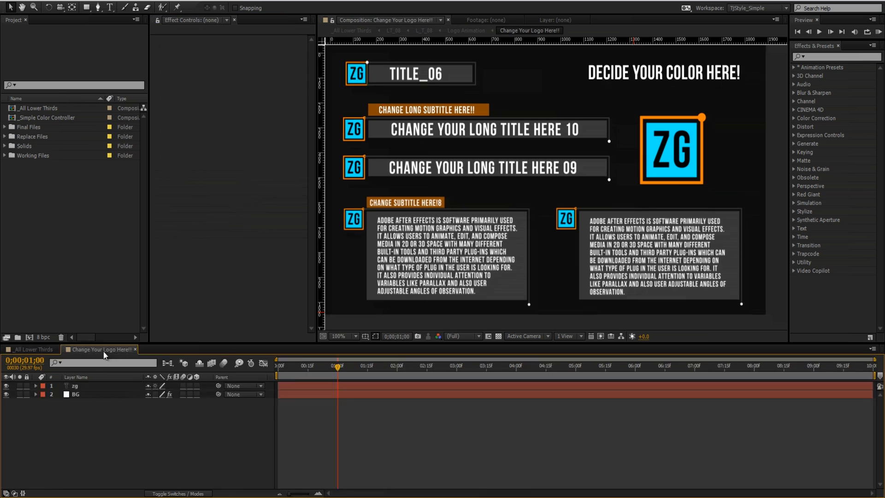
- Place the Change Your Logo Here!! timeline beside _All Lower Thirds and lock the effect controls to the Master Color Controller layer
click(91, 350)
drag(89, 349, 820, 415)
click(346, 433)
click(101, 385)
click(165, 20)
click(501, 350)
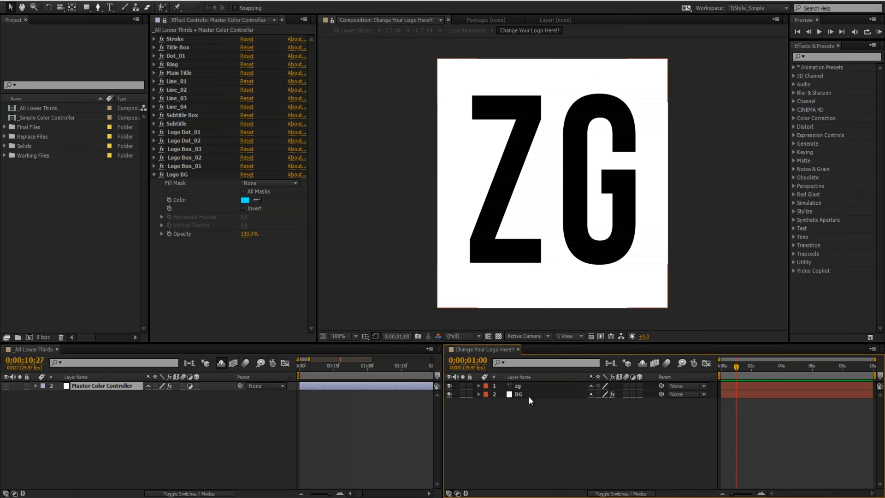
- Paste the expression onto the Fill color of the BG layer and open the Logo BG color on Master Color Controller
click(521, 395)
key(e)
alt+click(510, 428)
key(ctrl+v)
click(374, 398)
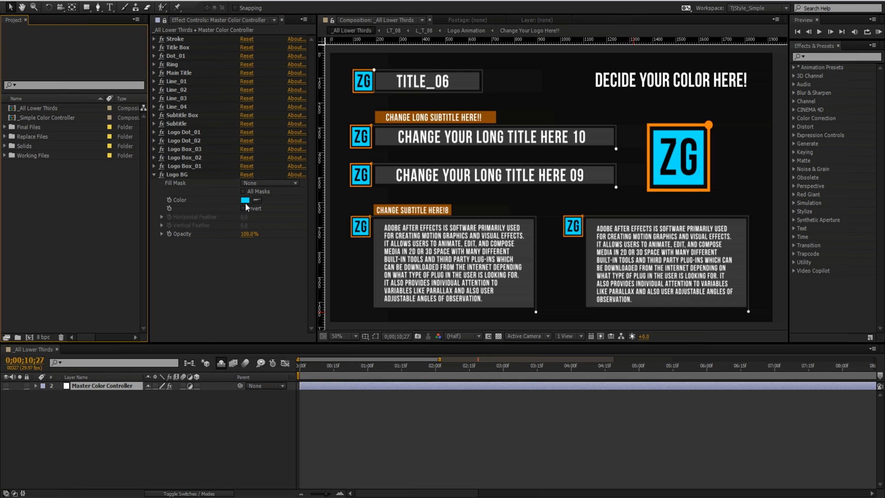
click(245, 200)
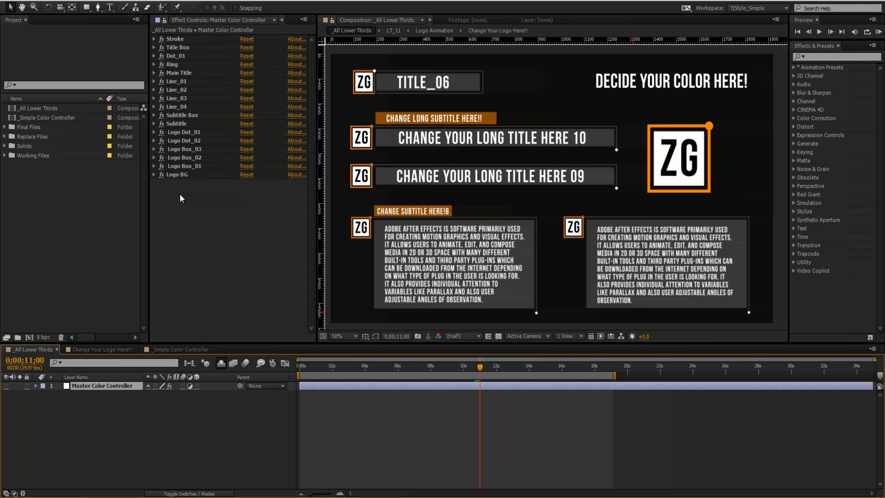
- Try red FF0000 as the Logo BG color on the Master Color Controller and cancel the change
click(155, 174)
click(245, 200)
drag(294, 230, 361, 183)
drag(386, 170, 258, 187)
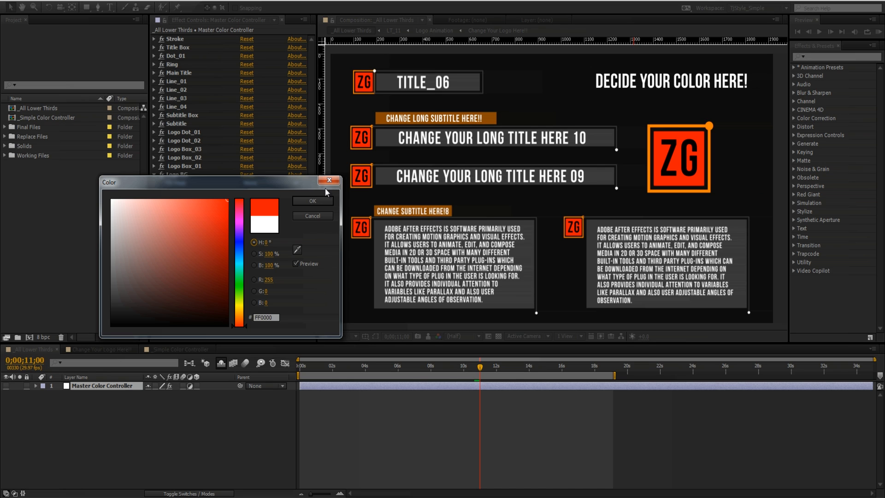
click(309, 215)
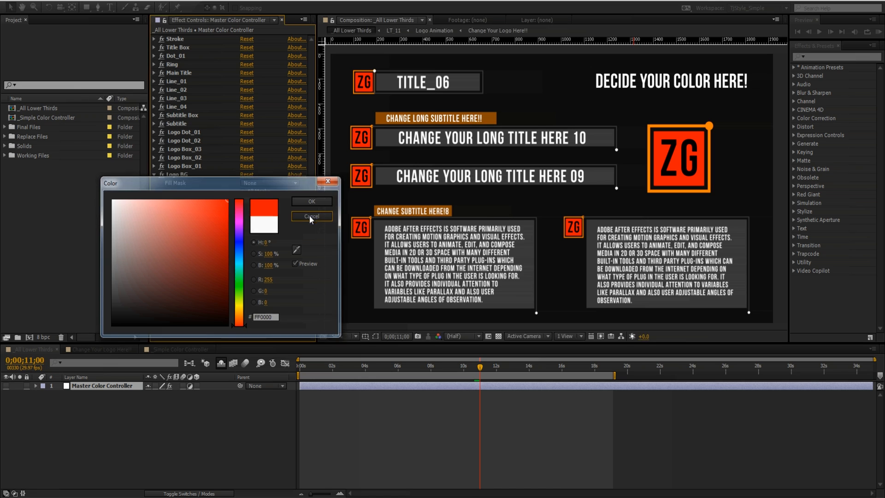
- Try green 00FF5A as the Fill color in the _Simple Color Controller composition and cancel the change
click(173, 349)
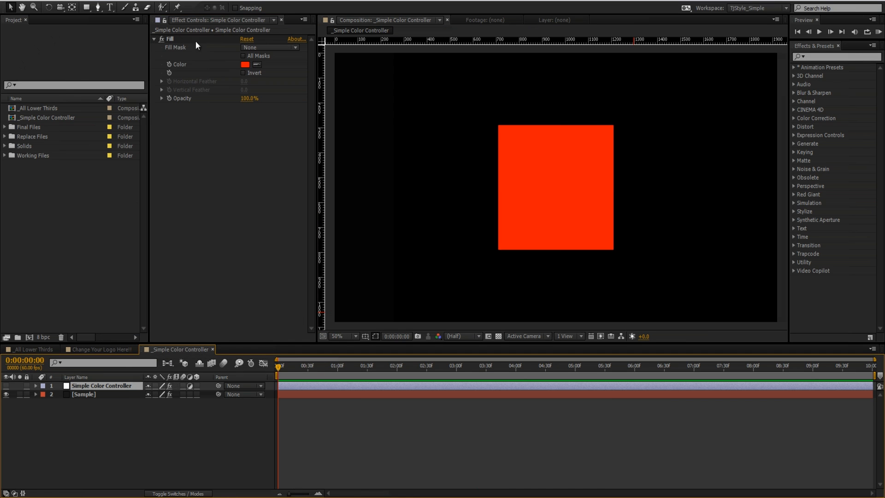
click(244, 64)
click(236, 277)
drag(235, 278, 235, 275)
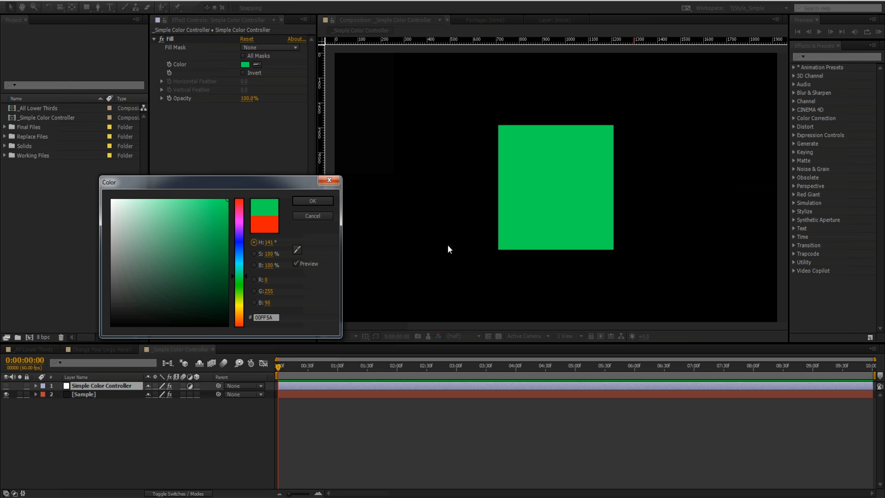
click(313, 216)
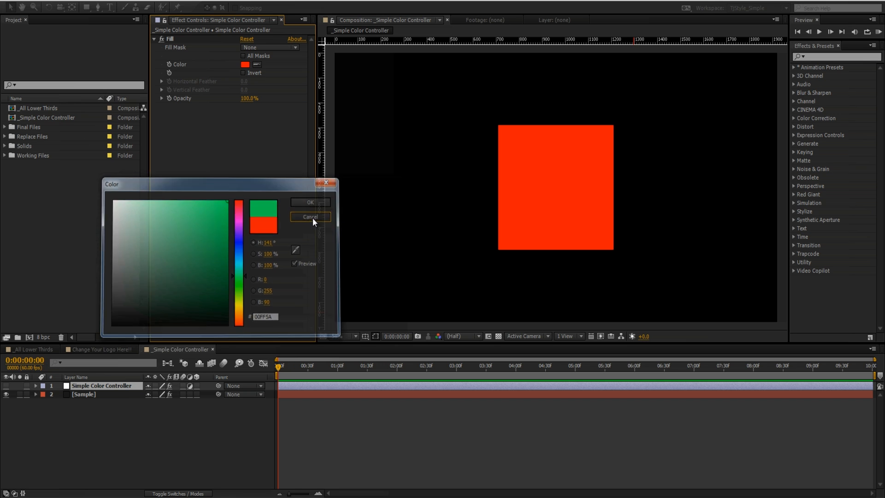
- Return to the _All Lower Thirds composition and open the recent project Tutorial_Youtube_02.aep
drag(128, 452, 92, 393)
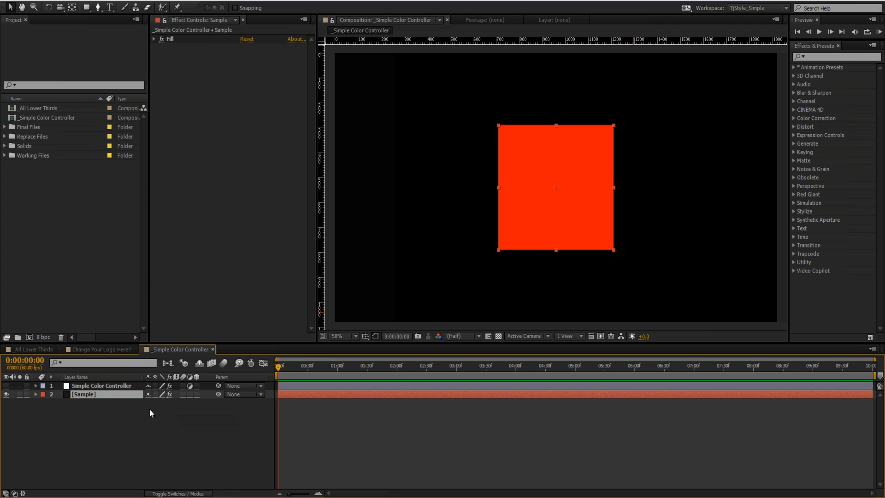
click(28, 350)
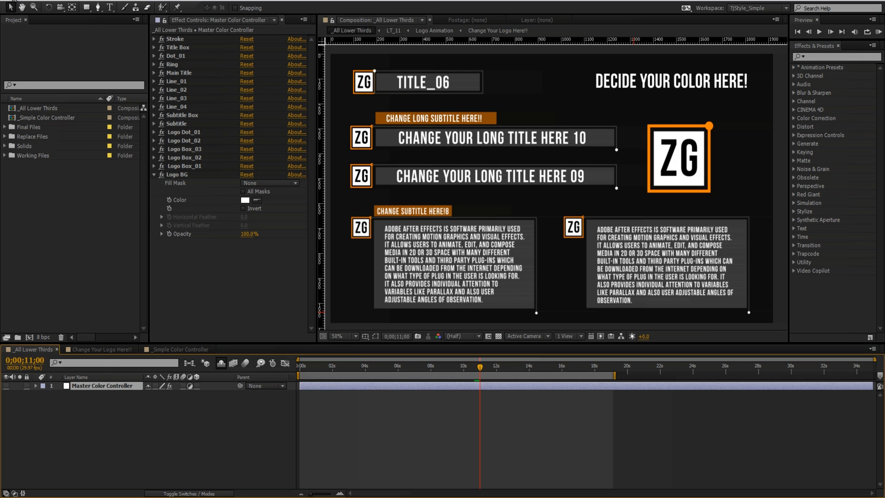
click(13, 2)
mouse_move(138, 29)
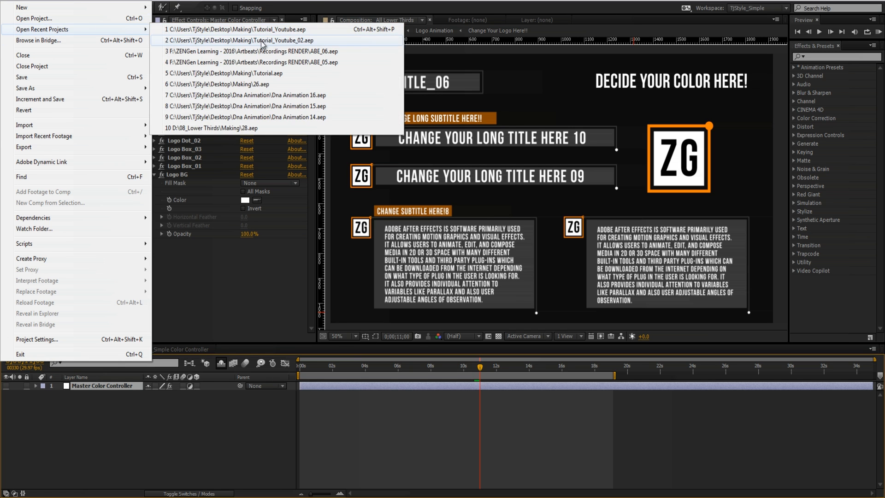
click(261, 41)
click(464, 253)
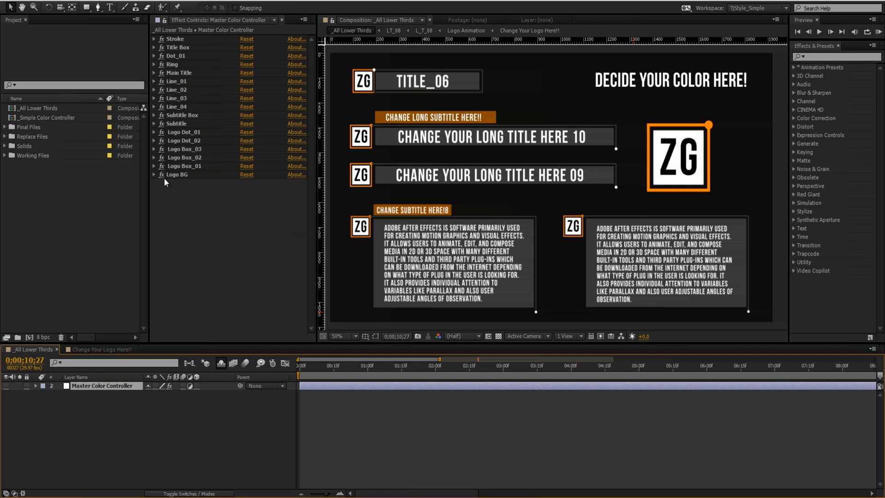
- Set the Logo BG fill color on the Master Color Controller to blue 3000FF
click(154, 174)
click(244, 201)
drag(143, 234, 259, 157)
drag(239, 265, 241, 237)
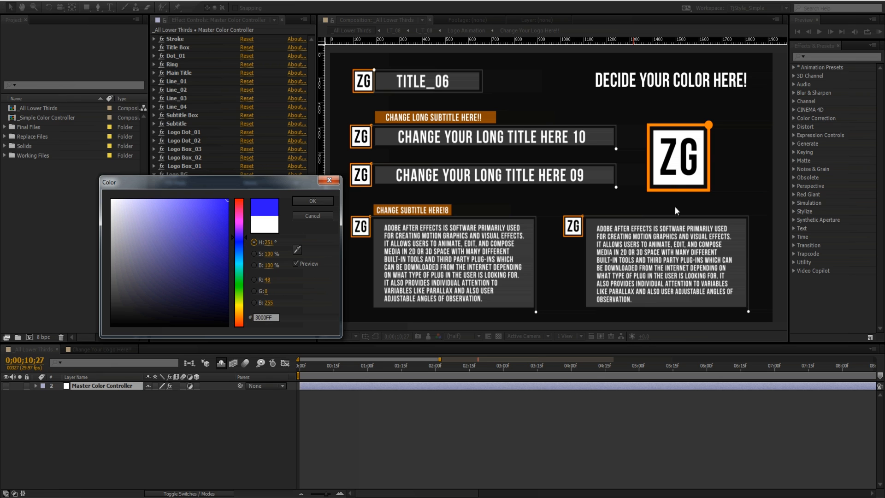
click(305, 203)
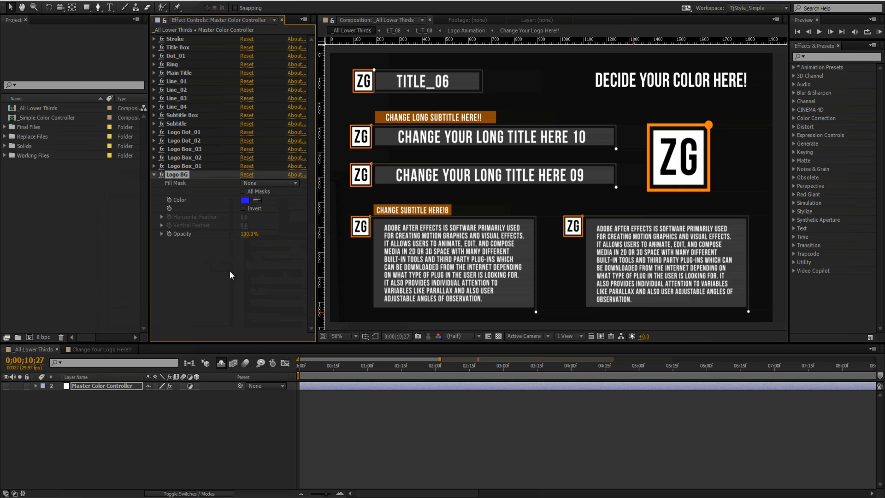
- Inspect the Fill effect on the BG layer in the Change Your Logo Here!! composition
click(109, 352)
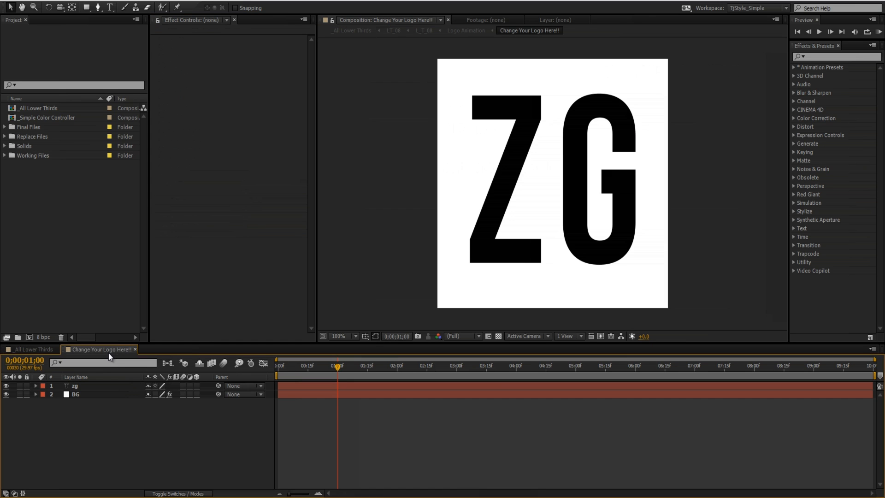
click(79, 394)
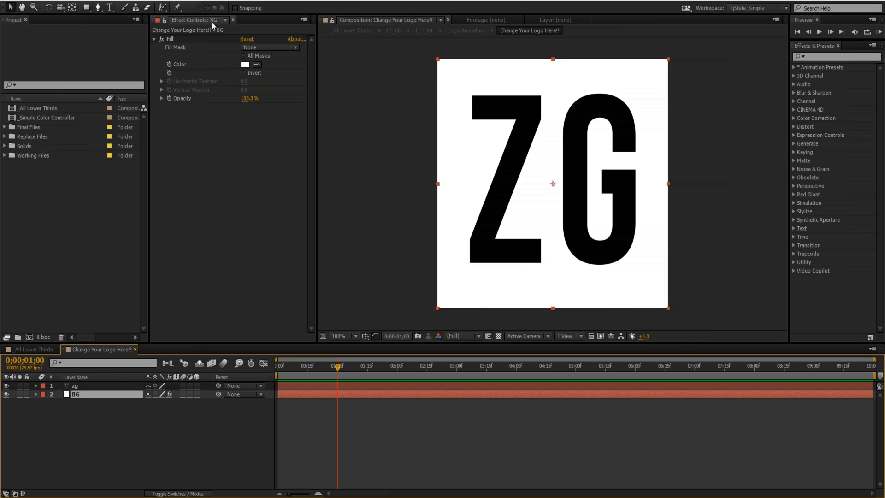
click(173, 39)
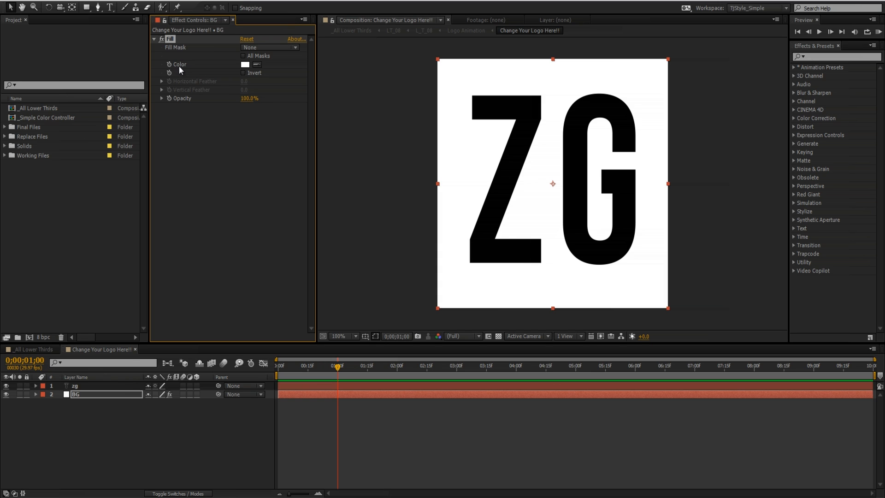
- Try red FF0006 as the Logo BG color in _All Lower Thirds and cancel the change
click(36, 349)
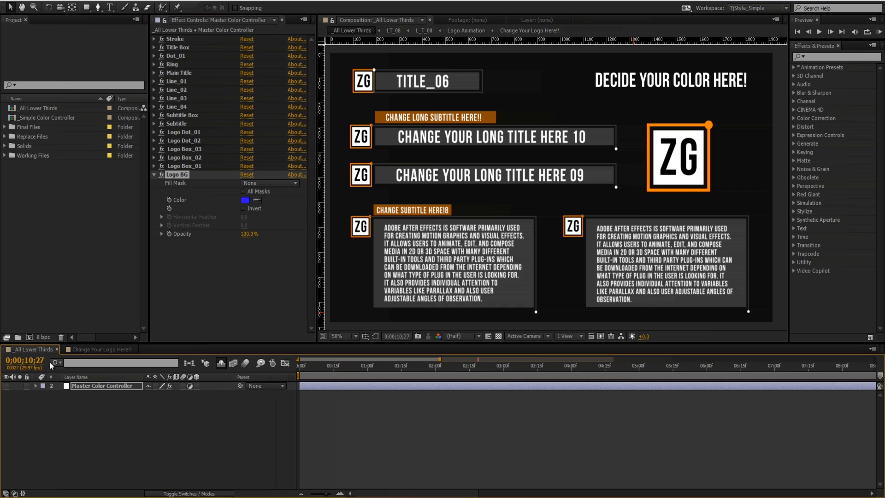
click(105, 386)
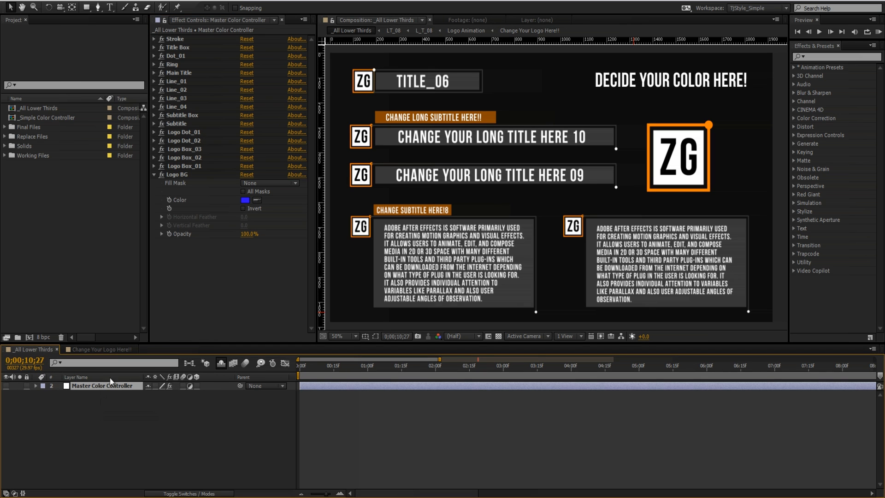
click(185, 178)
click(243, 200)
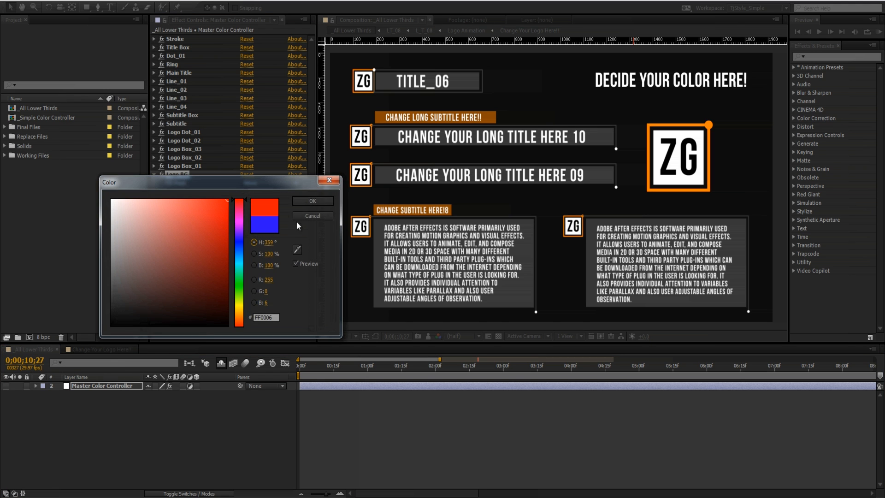
click(315, 218)
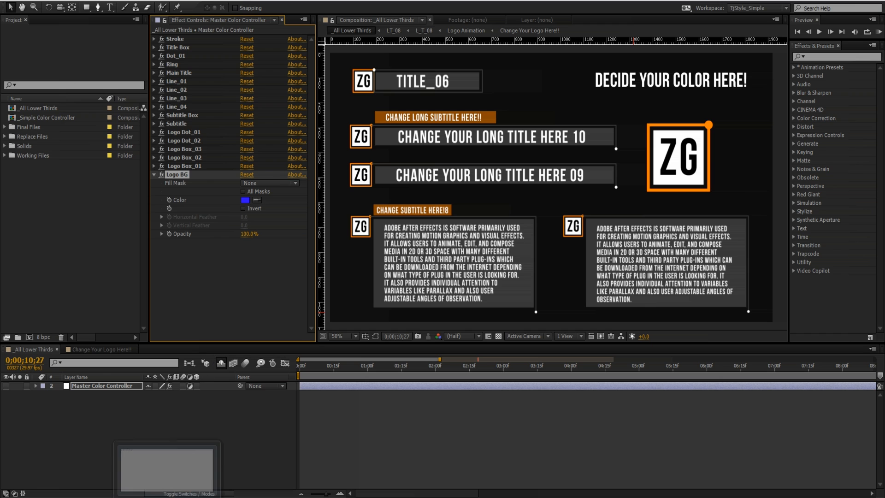
- Switch to Notepad and write "C L E" on the first line
click(102, 349)
scroll(102, 348, up, 1)
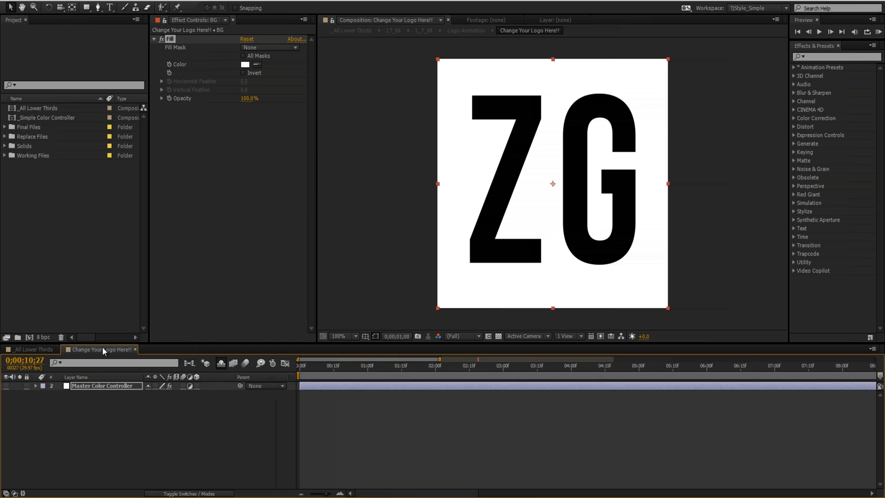
click(341, 497)
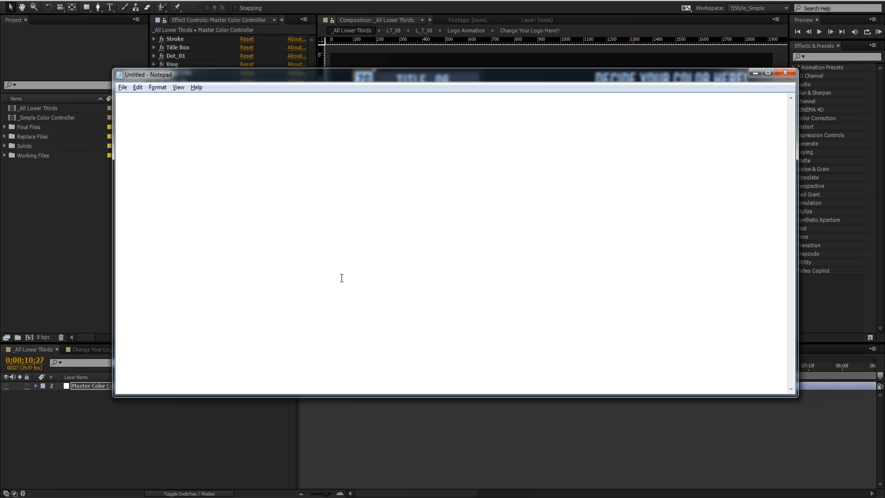
text(C L E)
key(ctrl+a)
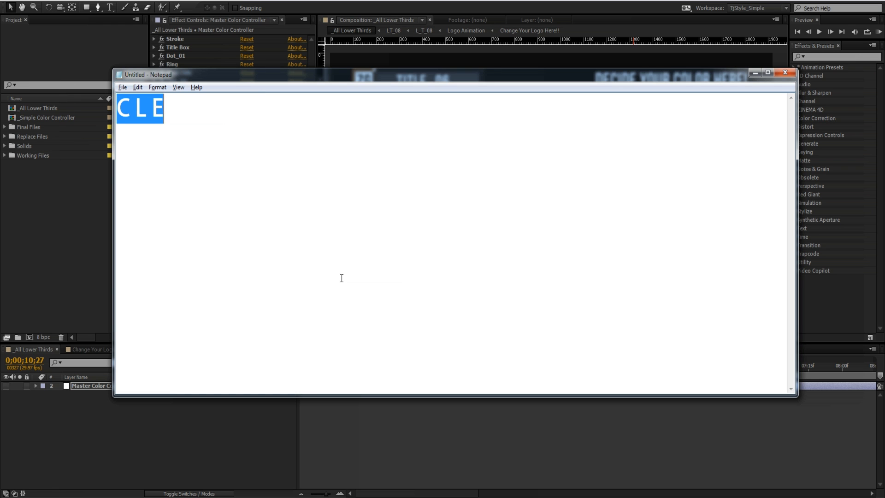
key(Right)
key(Return)
- Write "comp layer effect" below the C L E line in Notepad, leaving a blank line between them
key(alt+Tab)
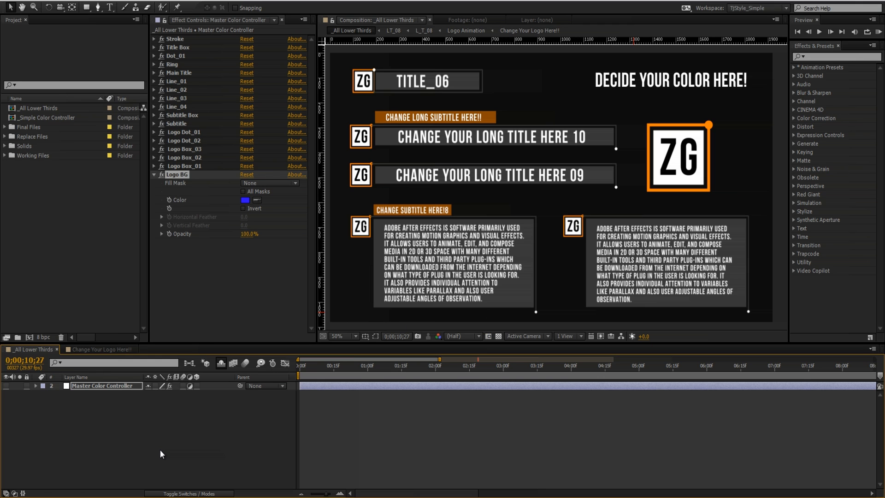
key(alt+Tab)
text(co)
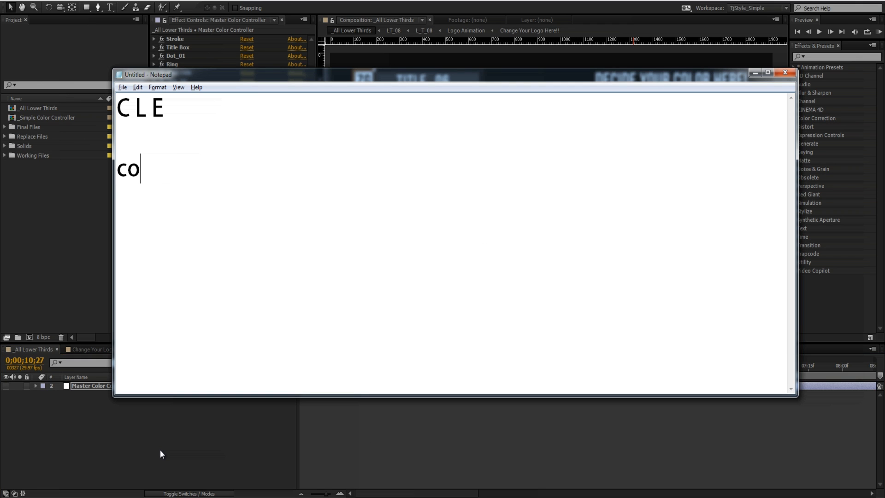
text(mp layer)
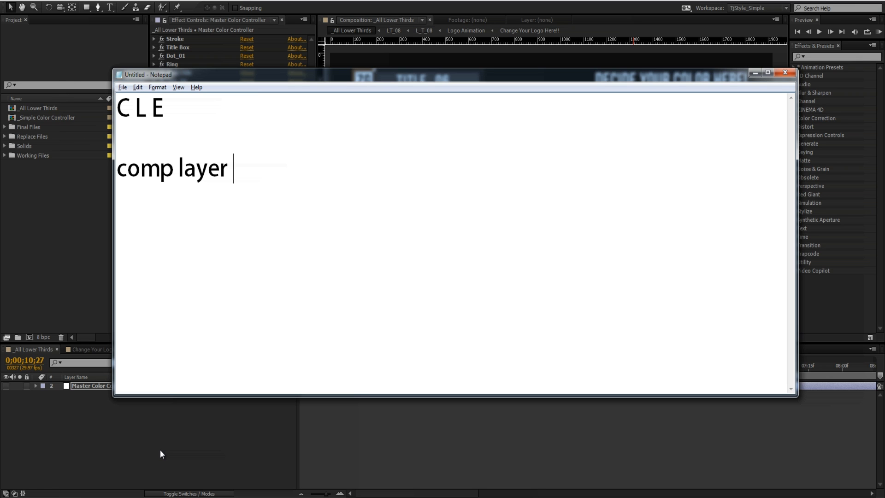
text( effect)
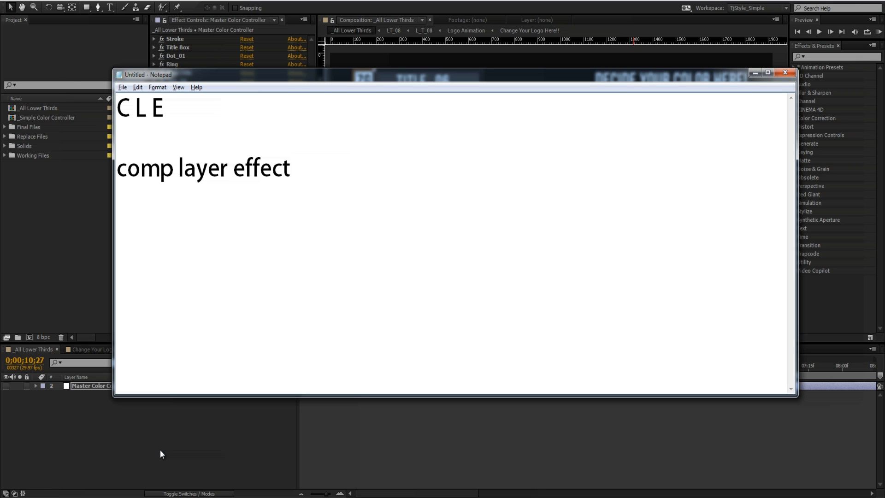
key(Return)
key(Return)
- Begin the expression with comp(" on a new line below "comp layer effect" in Notepad, leaving a blank line between them
drag(162, 108, 108, 107)
text(comp)
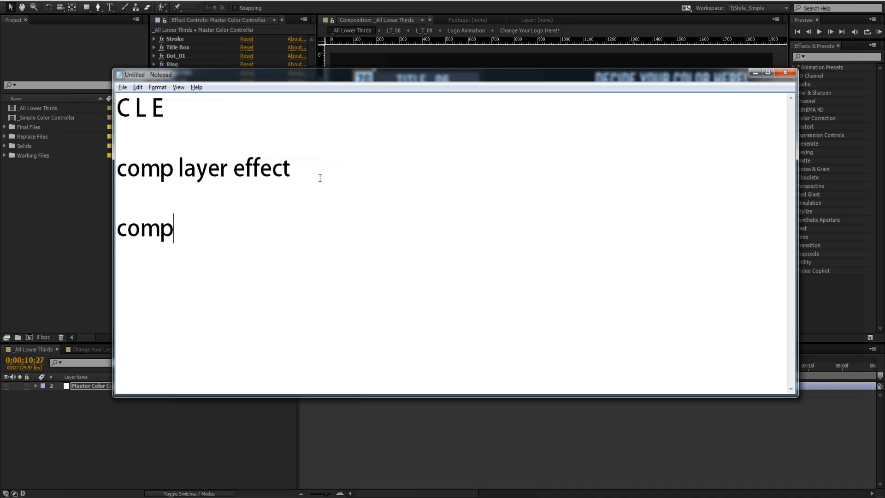
text((")
- Switch to After Effects and add an expression to the BG layer's Fill Color in the Change Your Logo Here!! composition
key(alt+Tab)
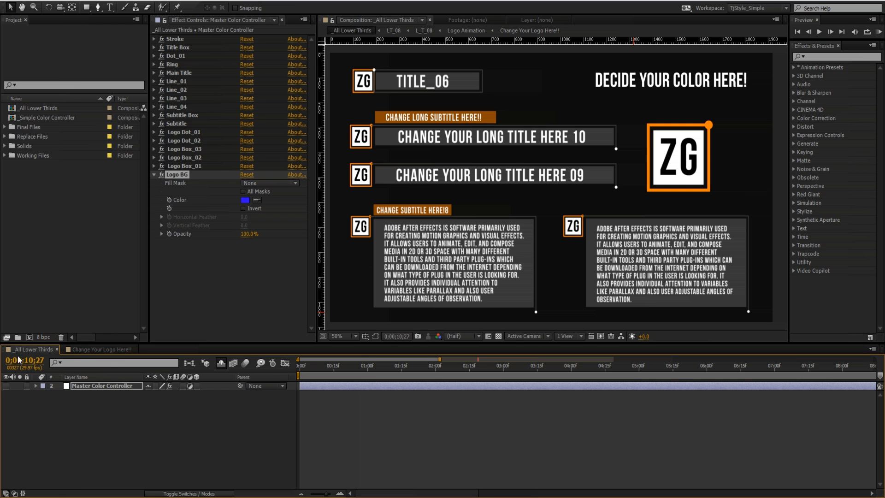
click(114, 348)
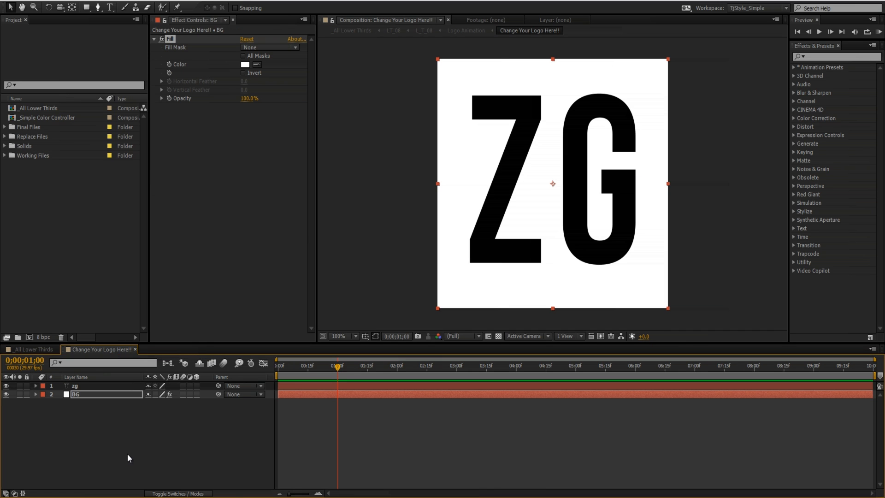
alt+click(169, 64)
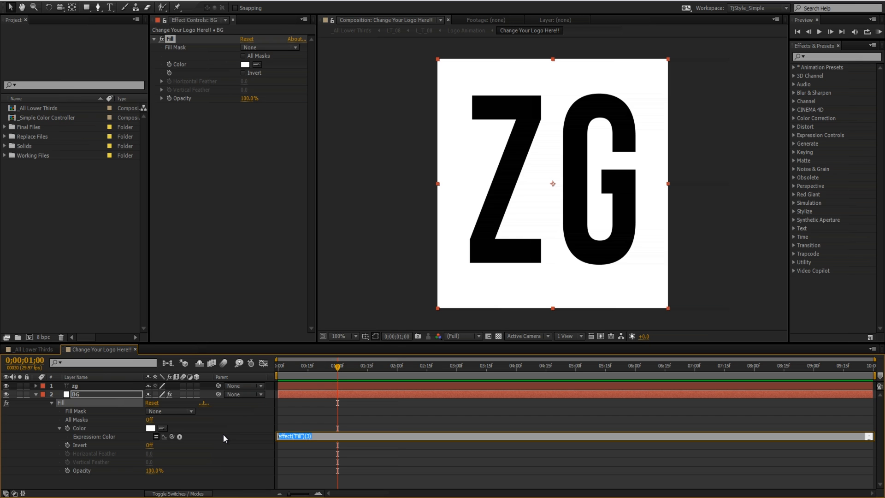
- Return to the _All Lower Thirds composition, then in Notepad complete the composition reference as comp("_All Lower Thirds")
click(31, 350)
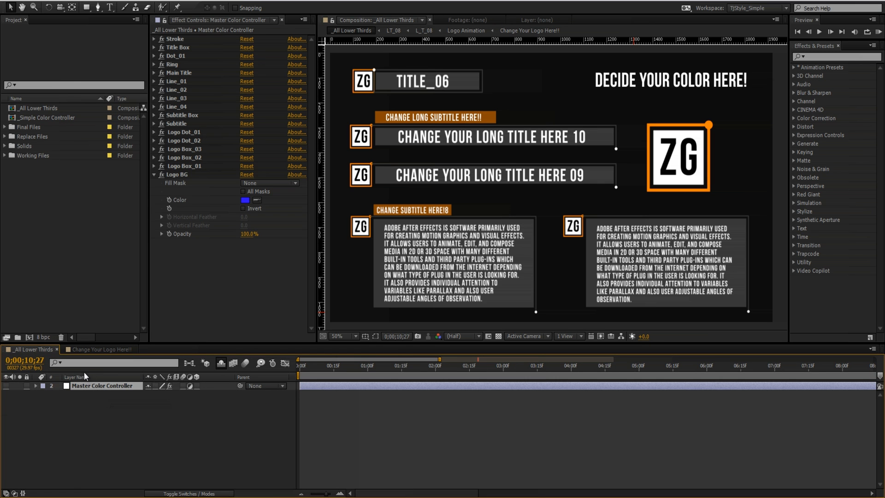
click(181, 174)
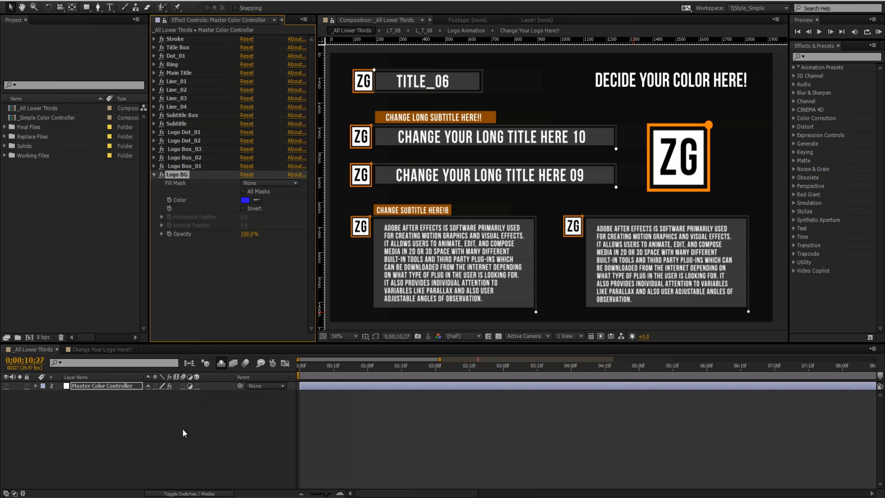
click(175, 497)
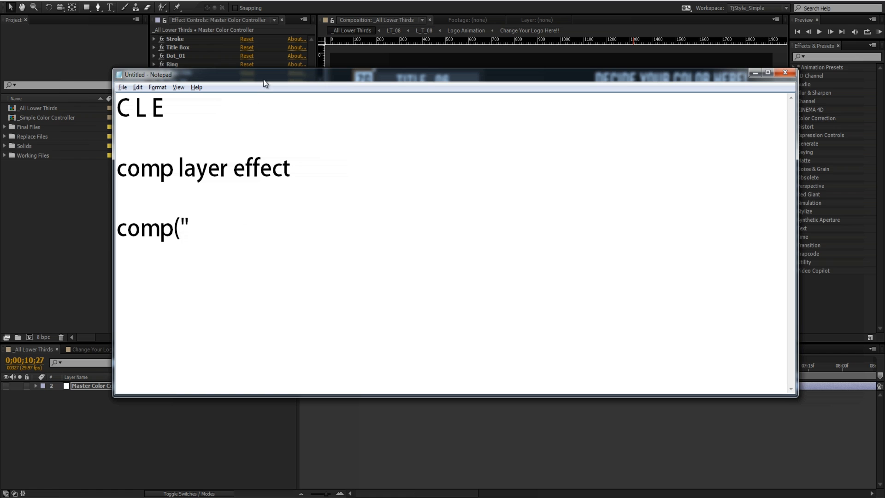
drag(265, 83, 394, 85)
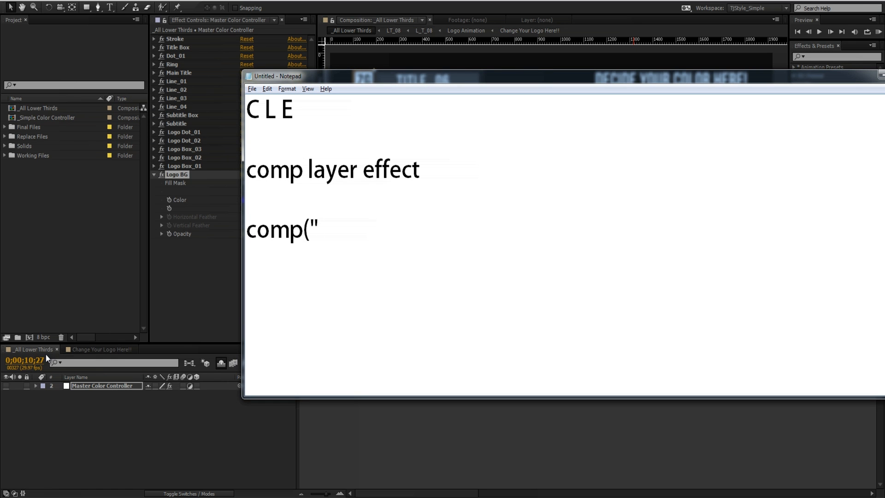
text(_All Lower Thi)
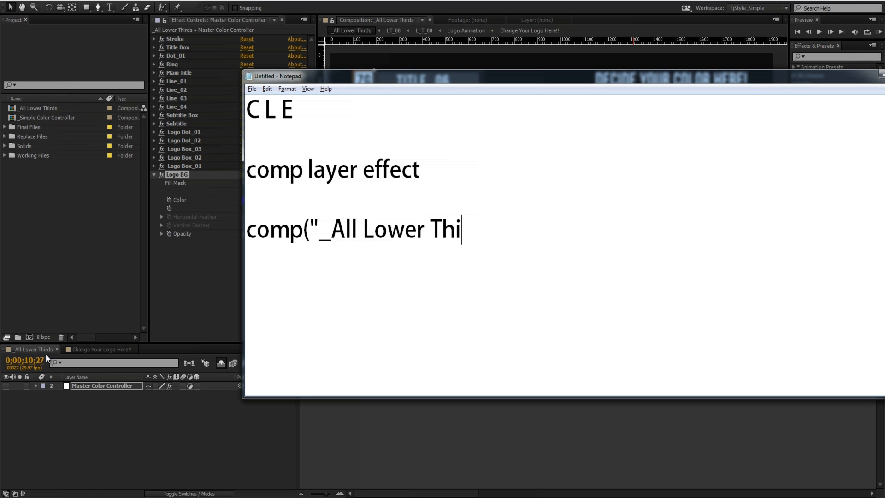
text(rds"))
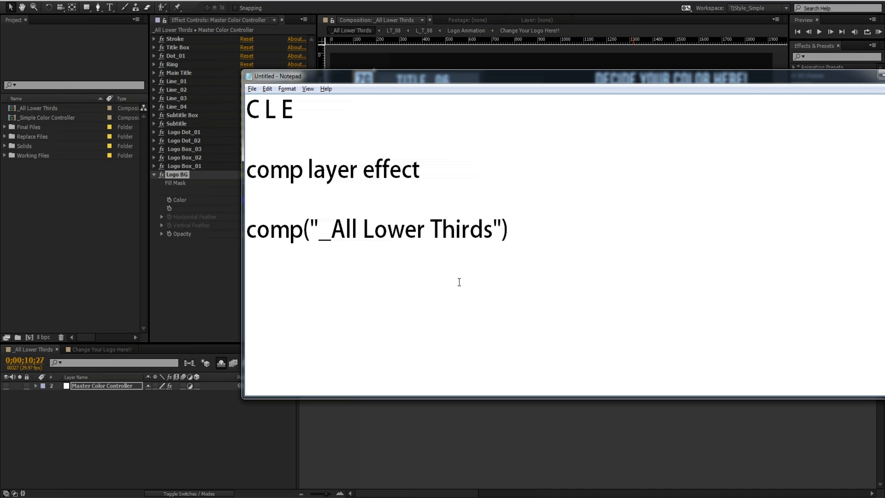
drag(510, 232, 251, 234)
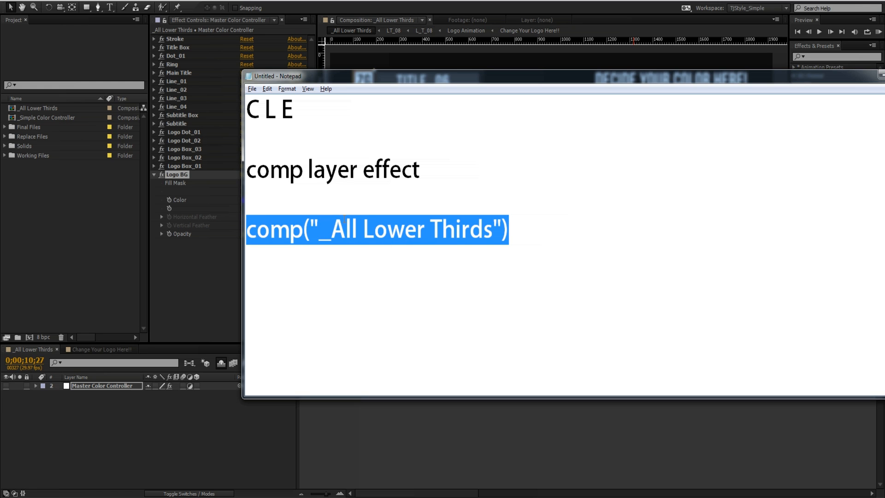
click(625, 222)
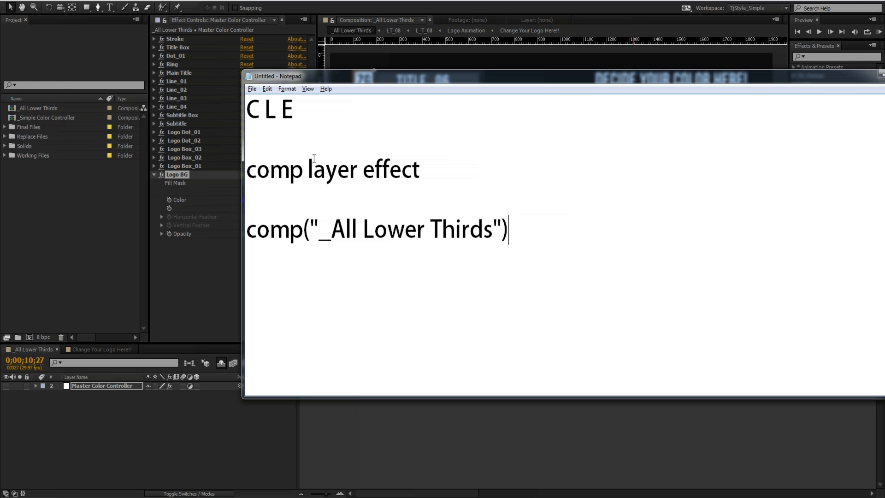
- Append .layer("Master Color Controller") to the composition reference in Notepad
drag(307, 168, 359, 166)
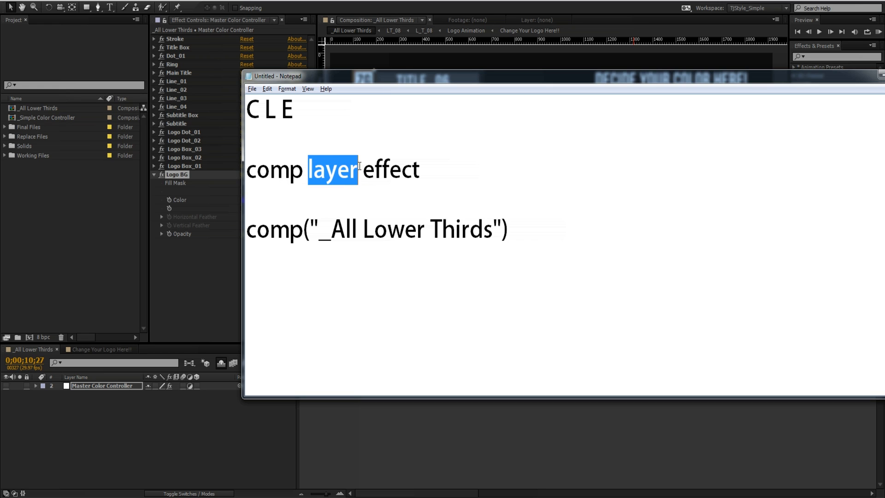
click(551, 233)
text(.)
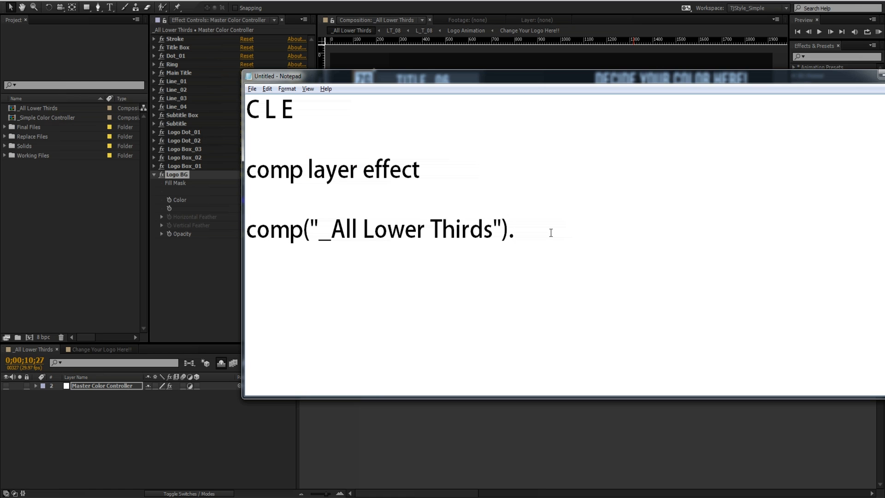
text(layer(""))
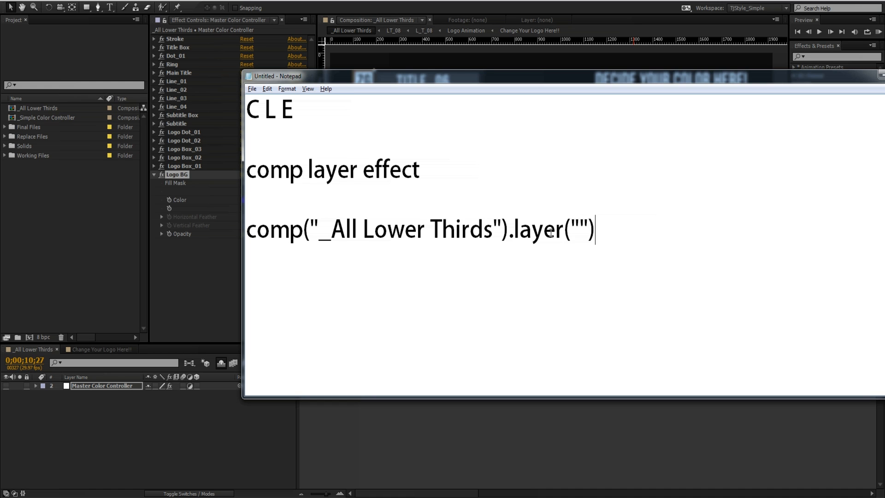
key(Left)
key(Left)
text(Maste)
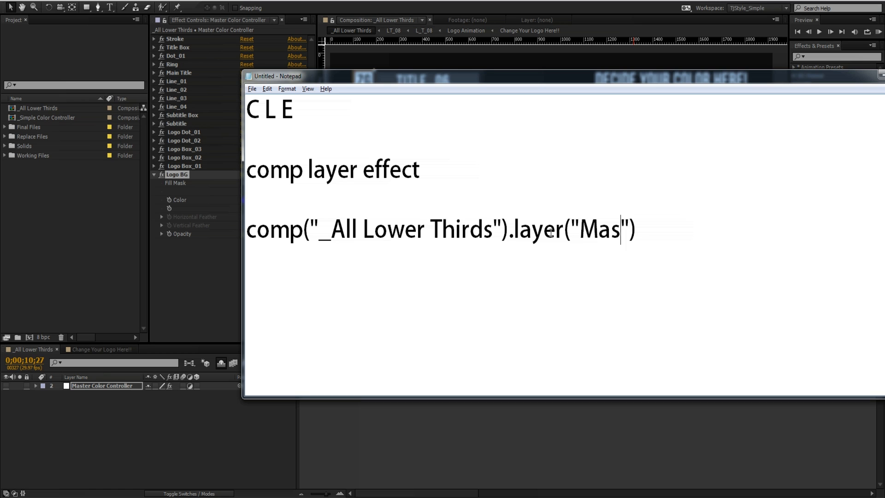
text(r Color Contr)
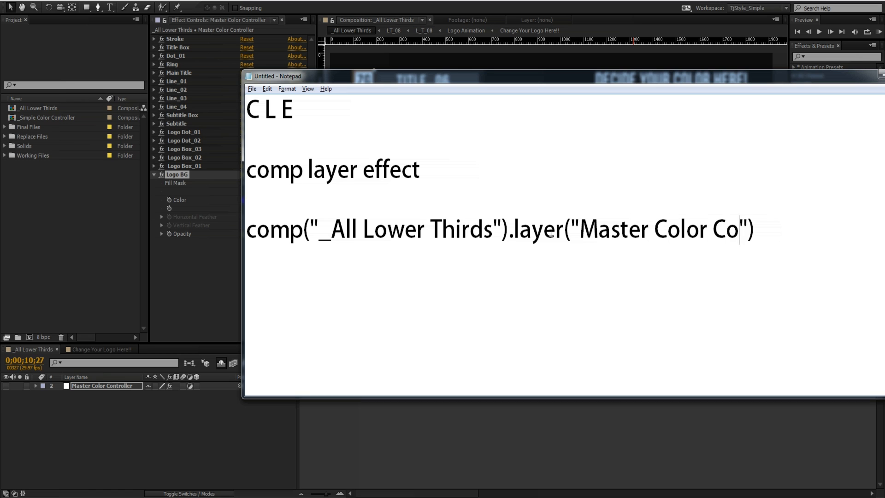
text(oller)
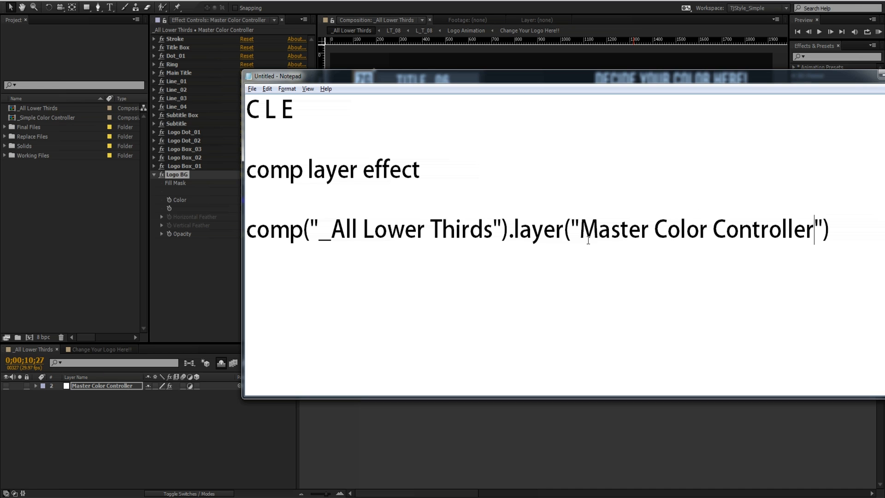
- Try a lowercase c in "Controller" and a capital O in "Color" within the layer name, restoring the original spelling each time
drag(580, 222, 815, 228)
click(724, 225)
key(shift+Left)
text(c)
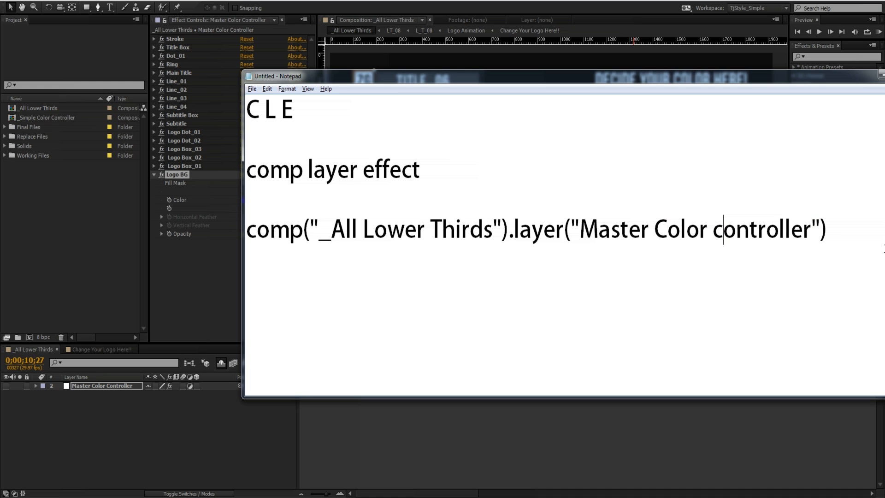
key(shift+Left)
text(C)
drag(668, 230, 680, 228)
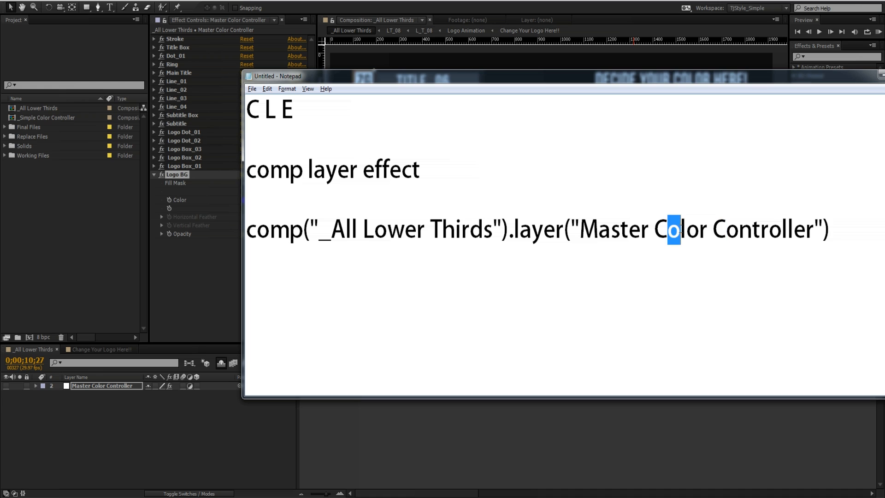
text(O)
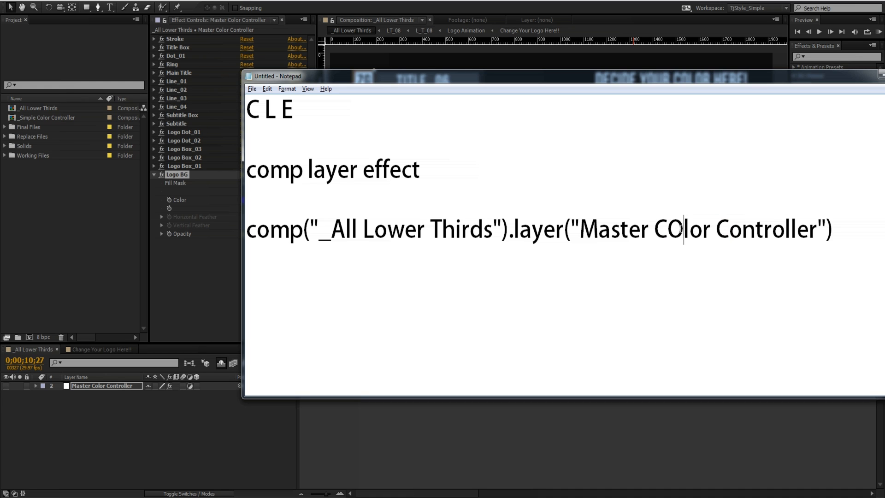
key(ctrl+z)
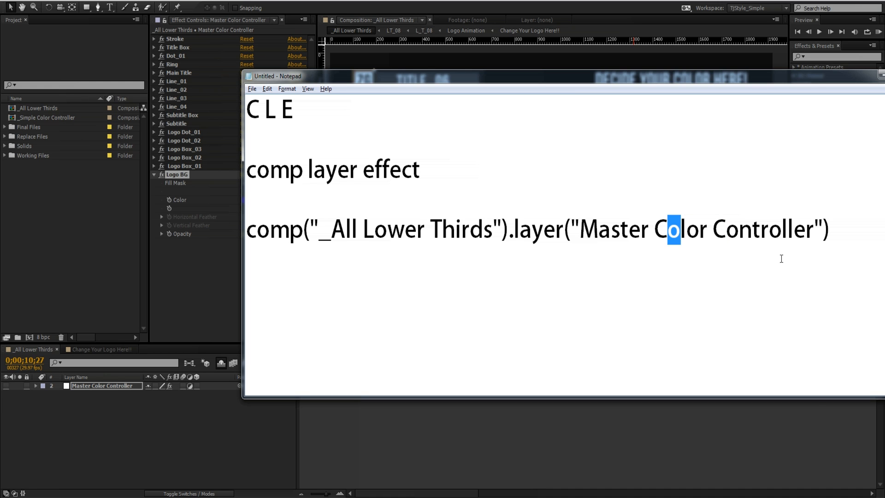
- Append .effect after the layer reference, moving and widening the Notepad window to make room for the line
click(840, 230)
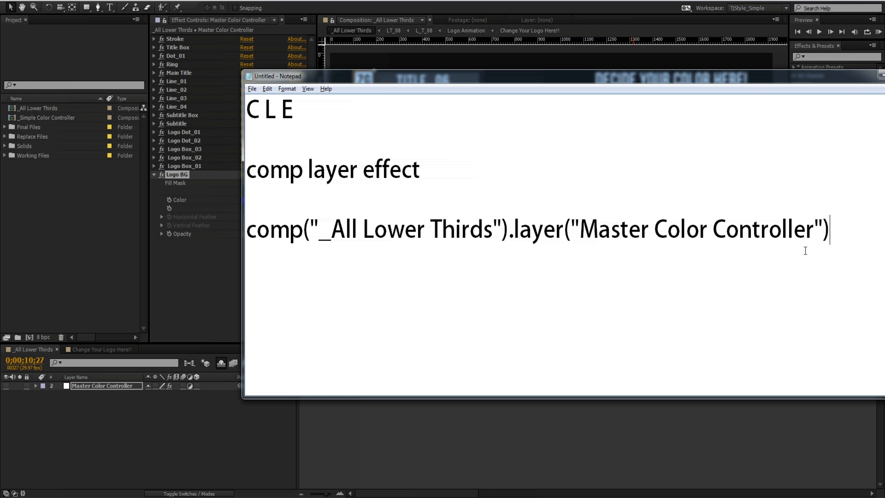
text(.)
drag(762, 78, 598, 50)
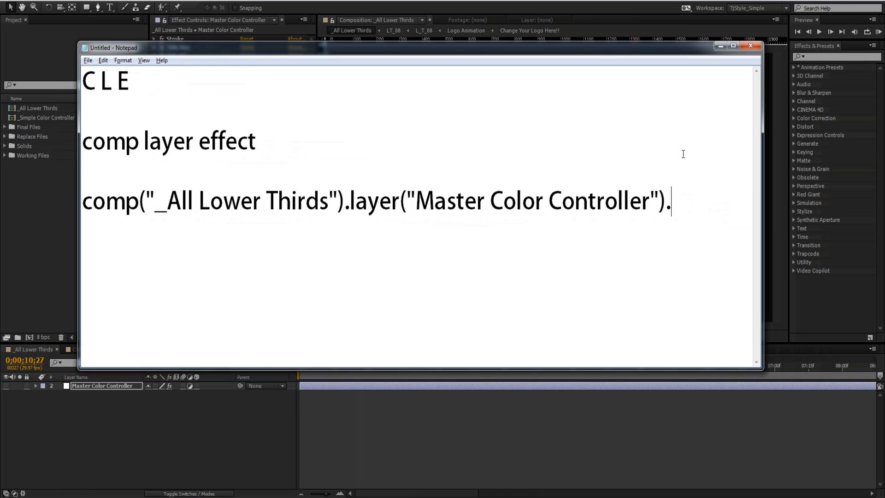
drag(764, 161, 880, 162)
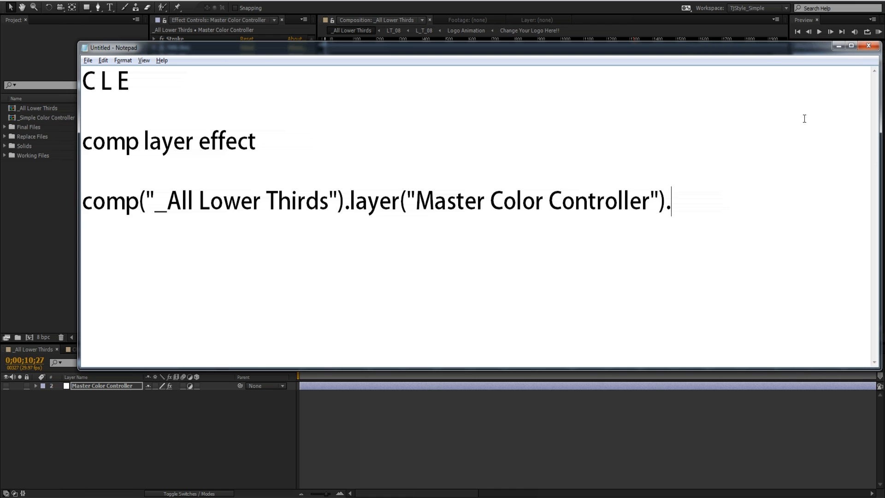
drag(756, 53, 715, 50)
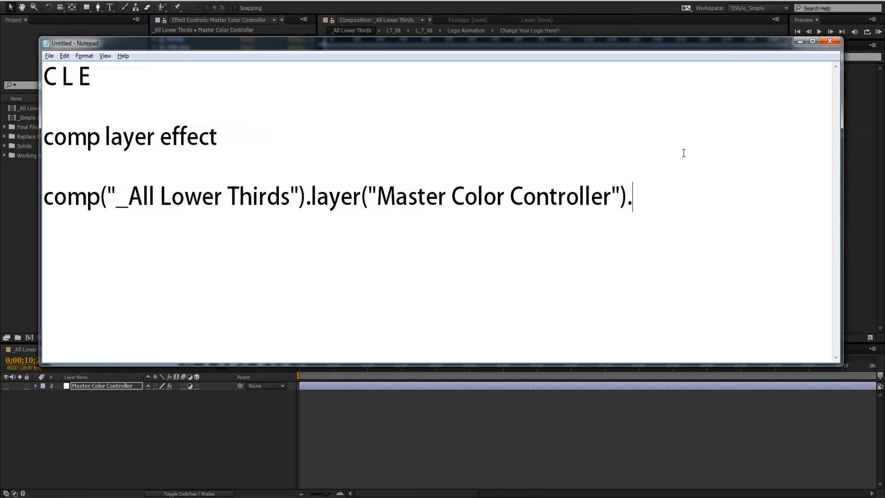
text(effect)
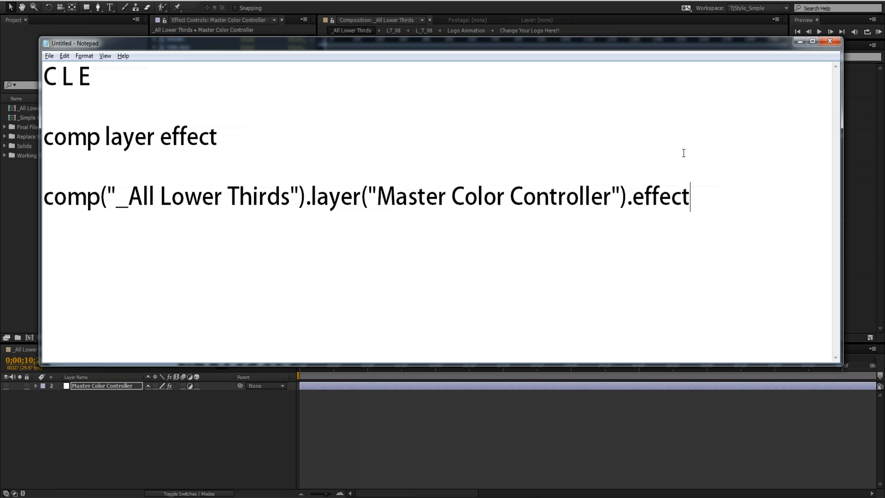
- Try a capital E in the word "effect" and restore the lowercase spelling
key(Left)
key(Left)
key(Left)
key(Left)
key(Left)
key(BackSpace)
text(E)
key(BackSpace)
text(e)
key(End)
- Add ("Logo BG") after .effect, using the effect name exactly as it is listed on the Master Color Controller
text((""))
key(Left)
key(Left)
key(Right)
key(Right)
key(Left)
key(BackSpace)
text(")
key(Left)
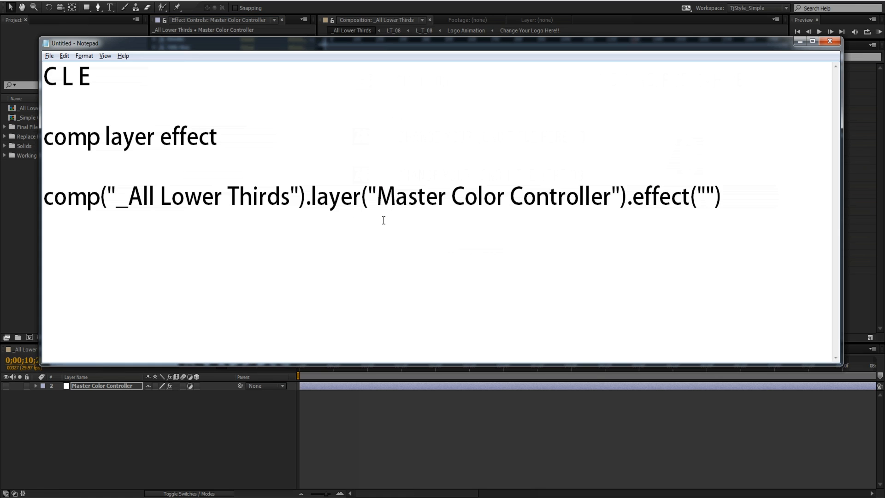
text(Logo BG)
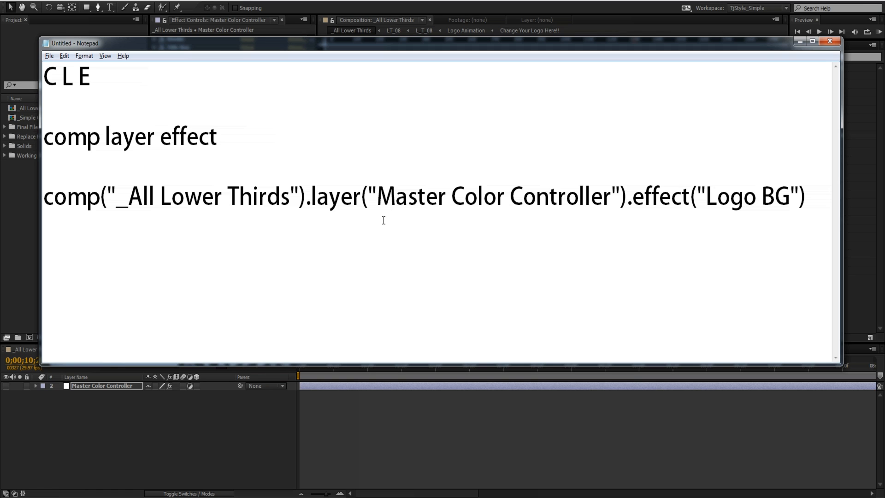
- Widen and reposition the Notepad window so the expression has more room on its line
key(Right)
key(Right)
drag(844, 145, 876, 145)
drag(688, 45, 661, 43)
drag(850, 131, 868, 131)
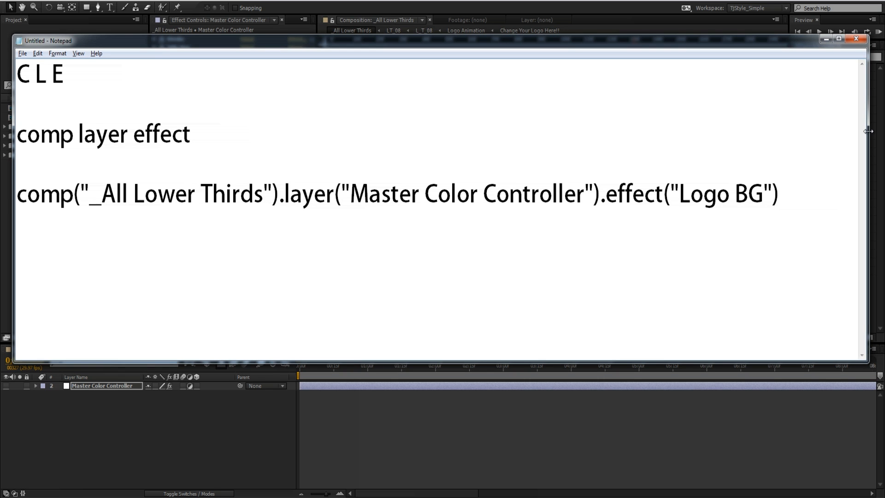
- Check the Color property of Logo BG in After Effects and append ("Color") to the expression in Notepad
key(alt+Tab)
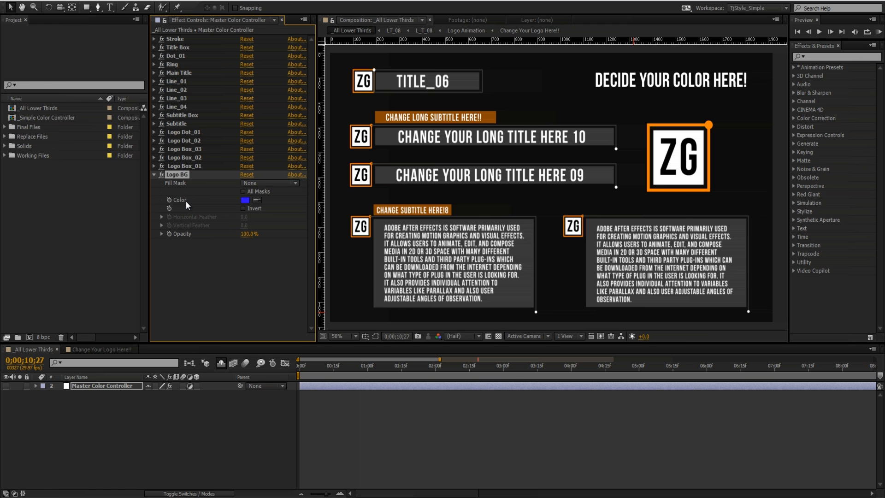
key(alt+Tab)
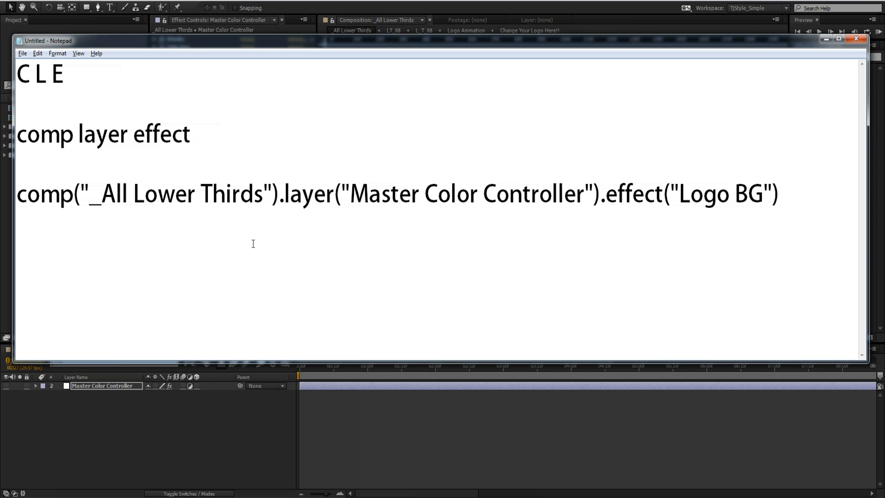
text(.)
key(BackSpace)
text((""))
key(Left)
key(Left)
text(Color)
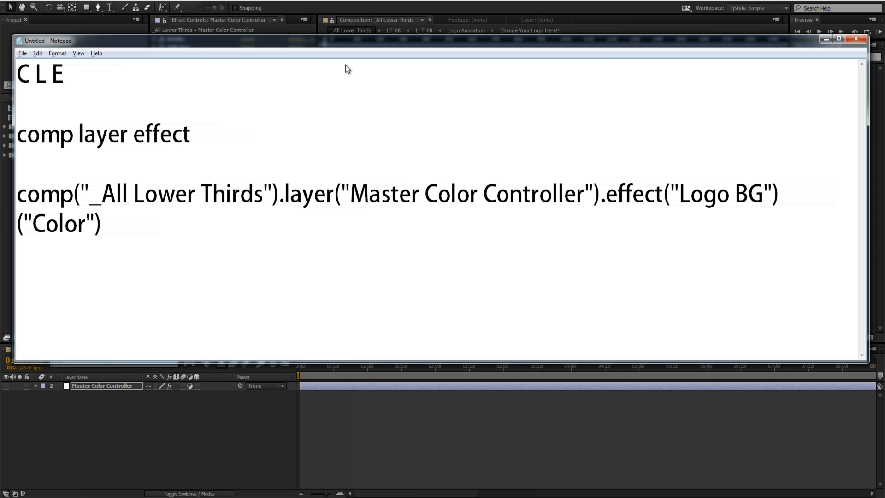
- Reduce the Notepad font size so the whole expression fits on one line, and start a new line below it
double_click(348, 40)
click(41, 0)
click(49, 17)
click(179, 120)
click(146, 273)
drag(404, 0, 440, 37)
click(745, 147)
key(Return)
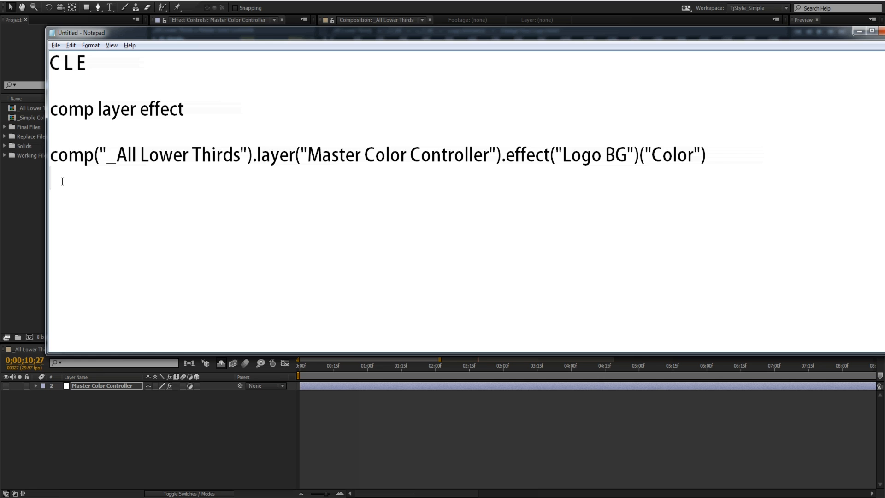
drag(62, 181, 26, 166)
drag(61, 64, 84, 65)
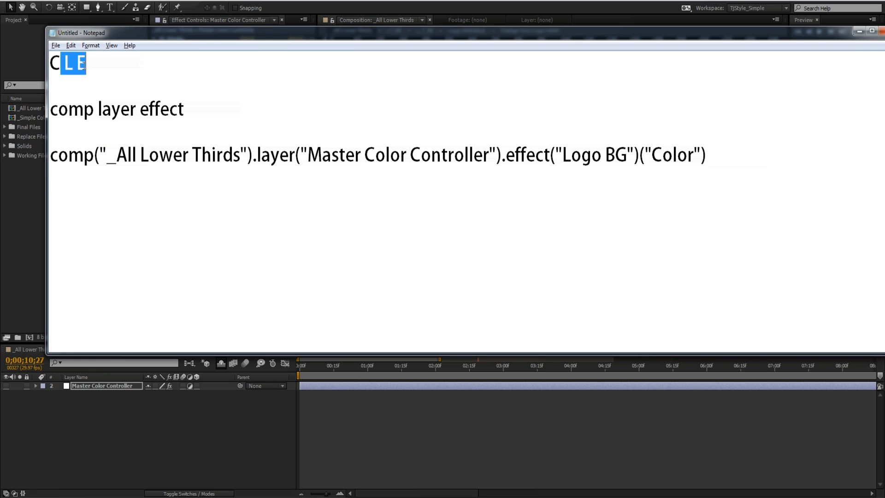
click(56, 62)
click(67, 64)
click(80, 67)
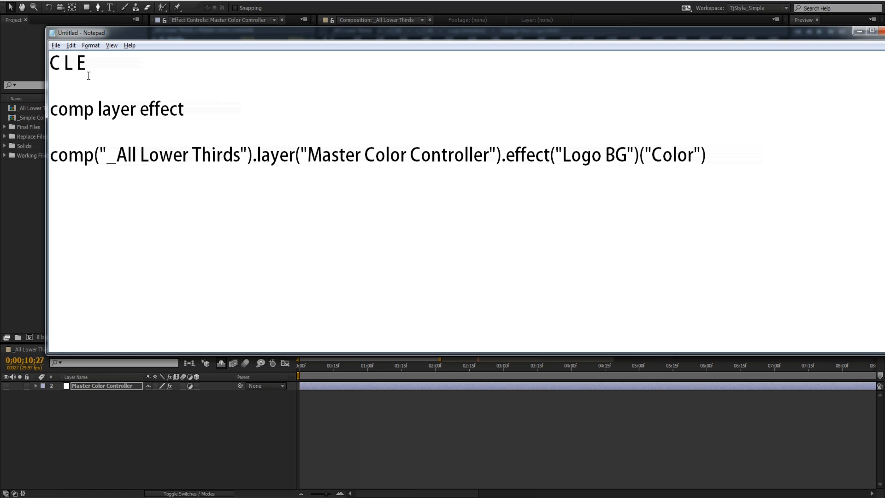
drag(94, 154, 105, 152)
click(103, 152)
- Copy the full expression line from Notepad and apply it to the BG layer's Fill Color in After Effects
drag(405, 171, 44, 158)
key(ctrl+c)
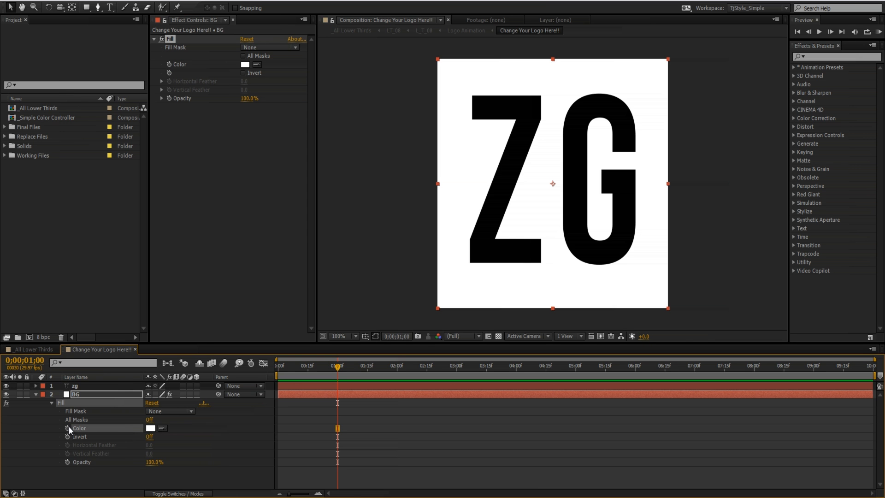
alt+click(68, 428)
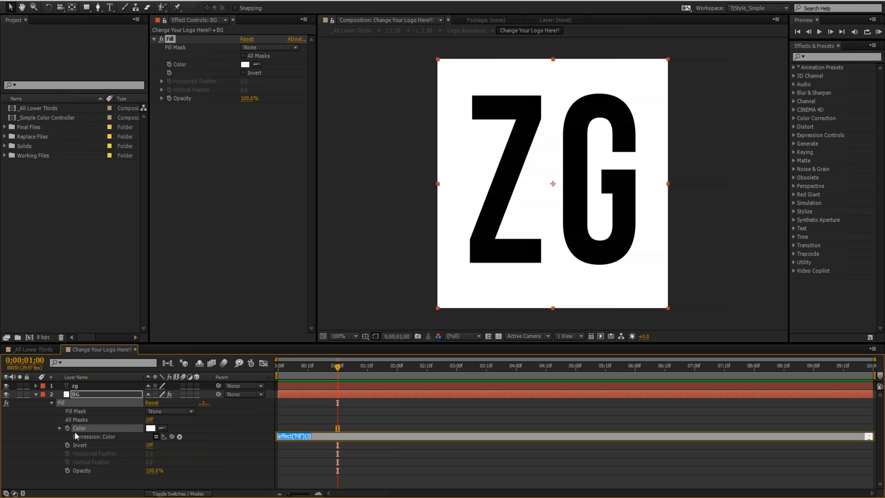
key(ctrl+v)
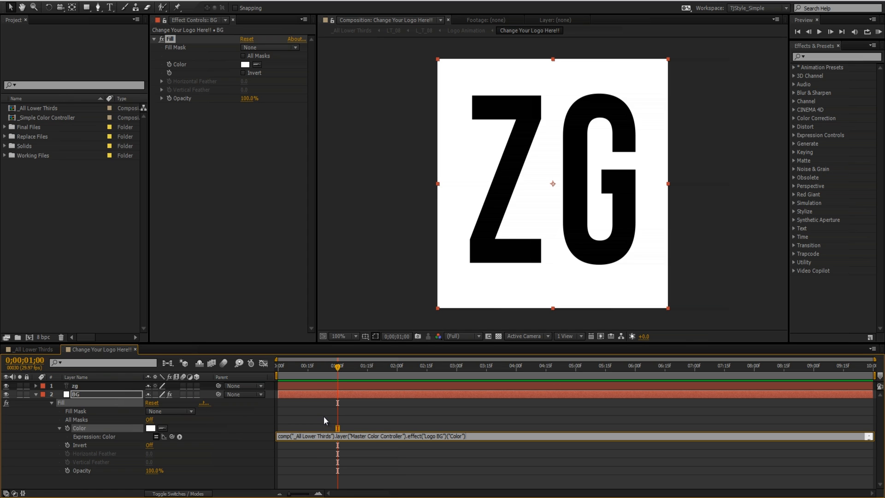
click(330, 416)
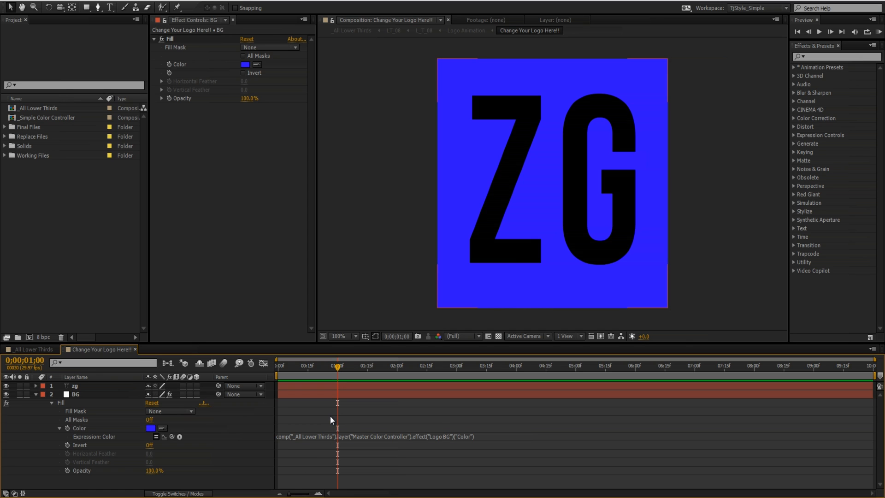
click(36, 394)
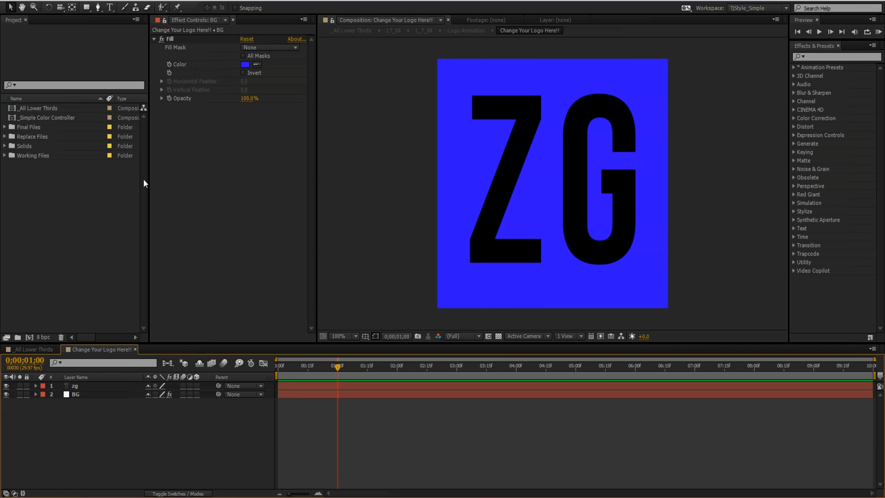
- In _All Lower Thirds, set the Master Color Controller's Logo BG color to cyan, 01FCFF
click(26, 349)
click(97, 386)
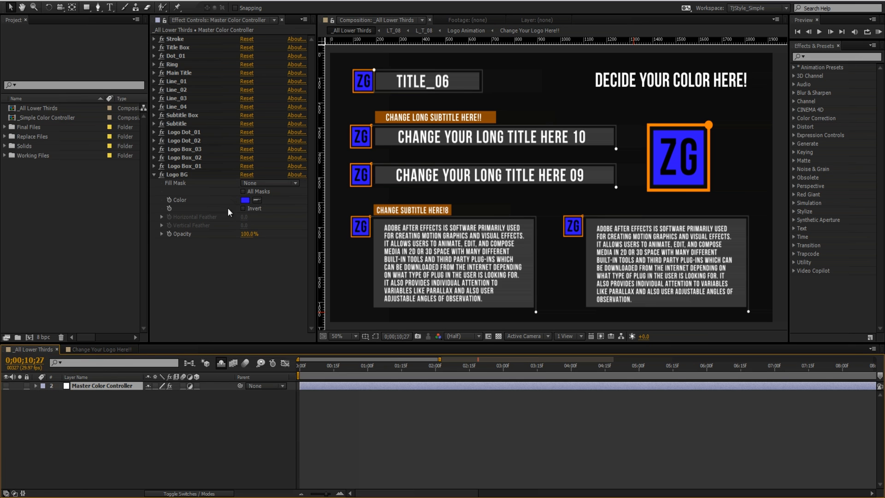
click(244, 200)
drag(239, 241, 245, 262)
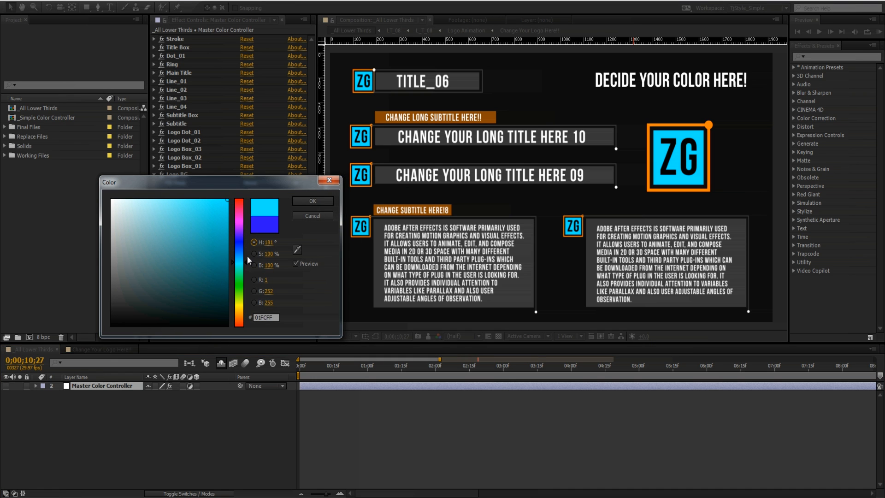
click(313, 200)
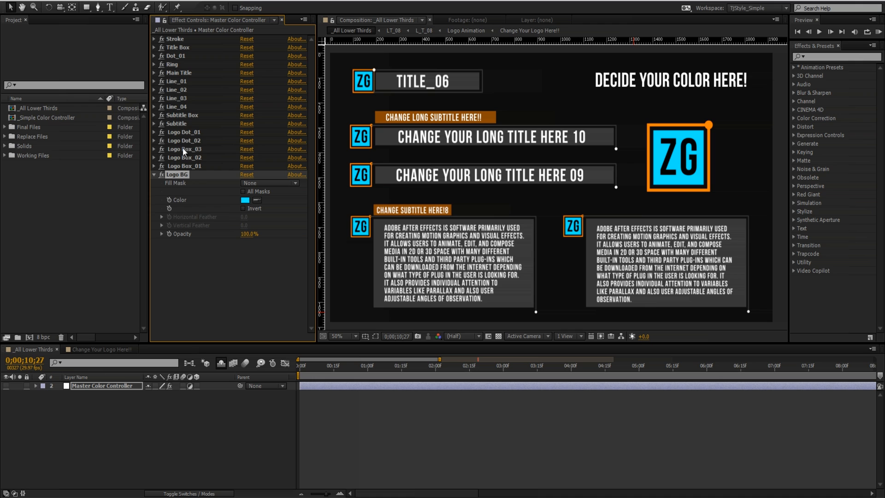
- Remove the expression from the BG layer's Fill Color in the Change Your Logo Here!! comp and collapse the layer
click(105, 349)
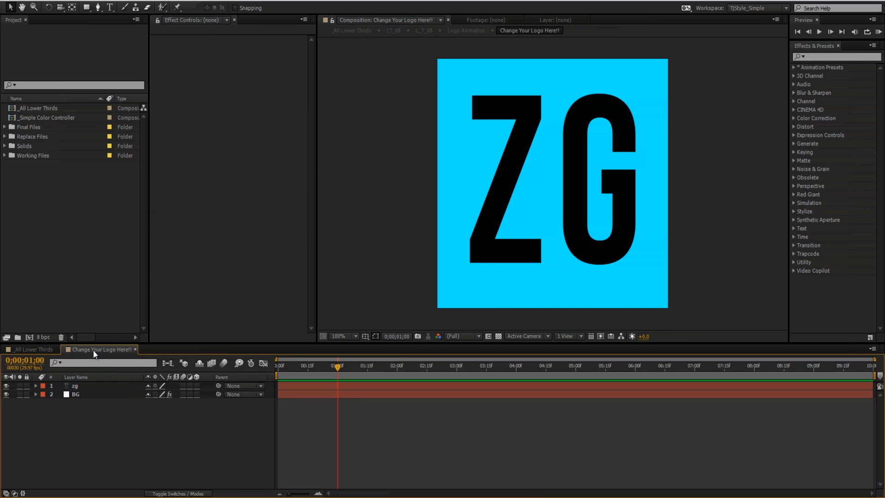
click(84, 394)
key(e)
key(e)
click(336, 420)
key(BackSpace)
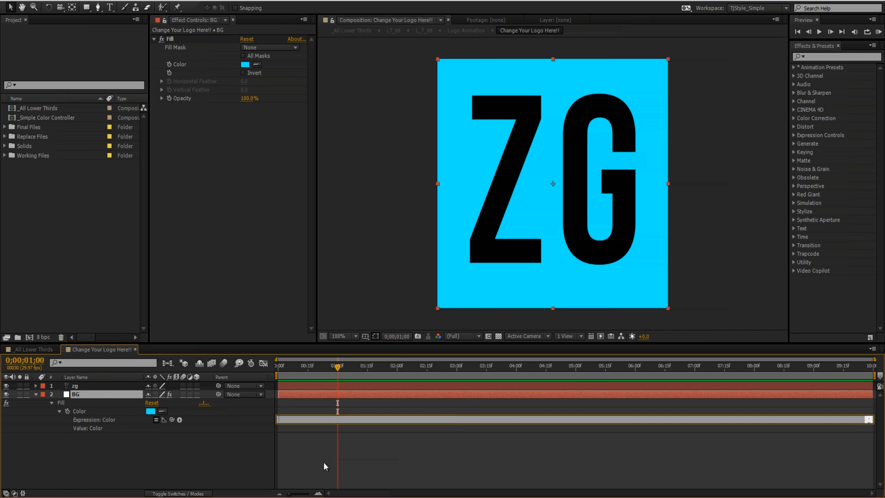
click(323, 462)
click(36, 394)
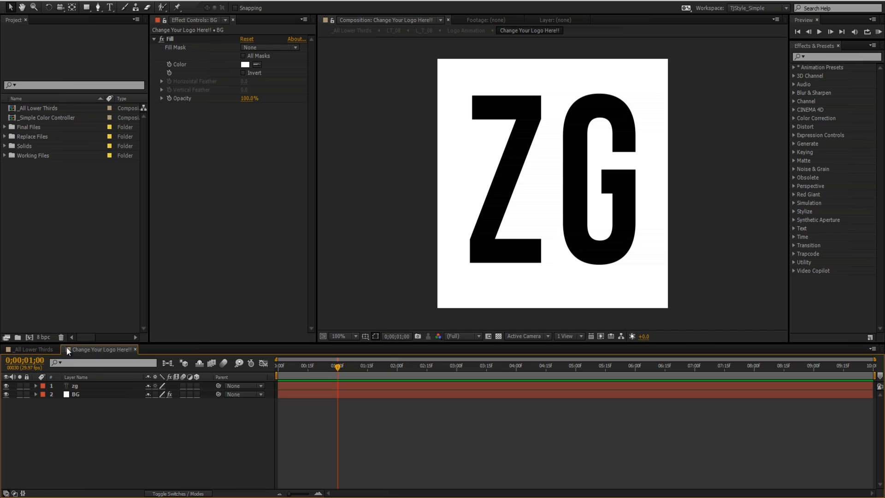
- Dock the Change Your Logo Here!! timeline beside _All Lower Thirds and lock the effect controls on the Master Color Controller
drag(64, 349, 873, 386)
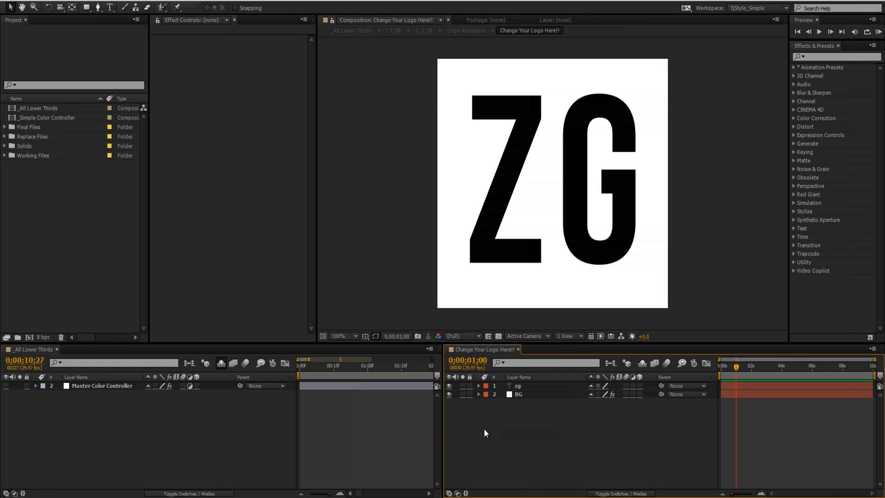
click(361, 435)
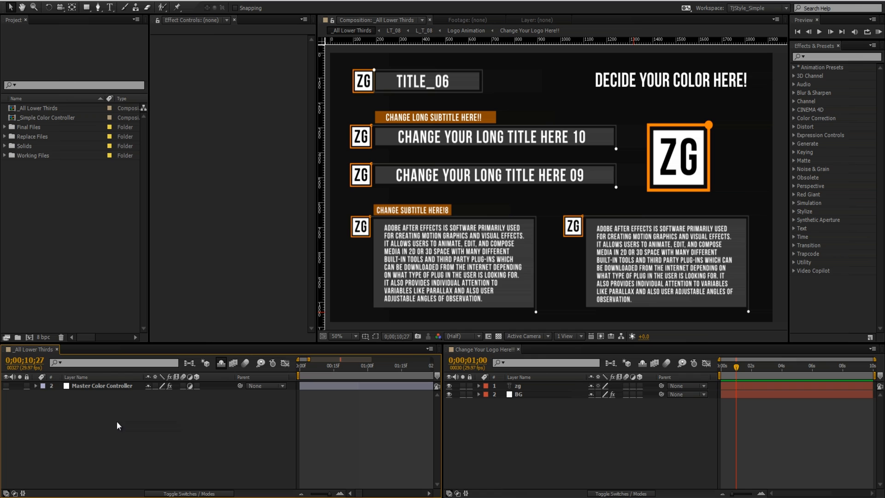
click(84, 388)
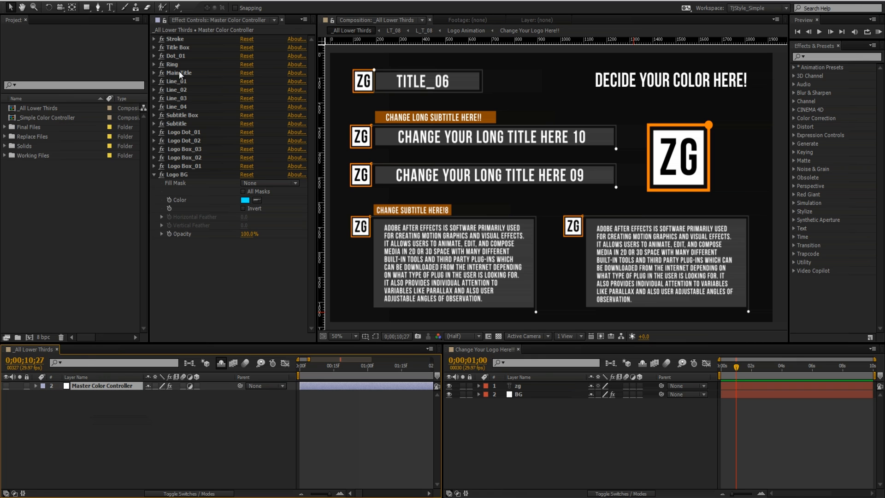
click(165, 21)
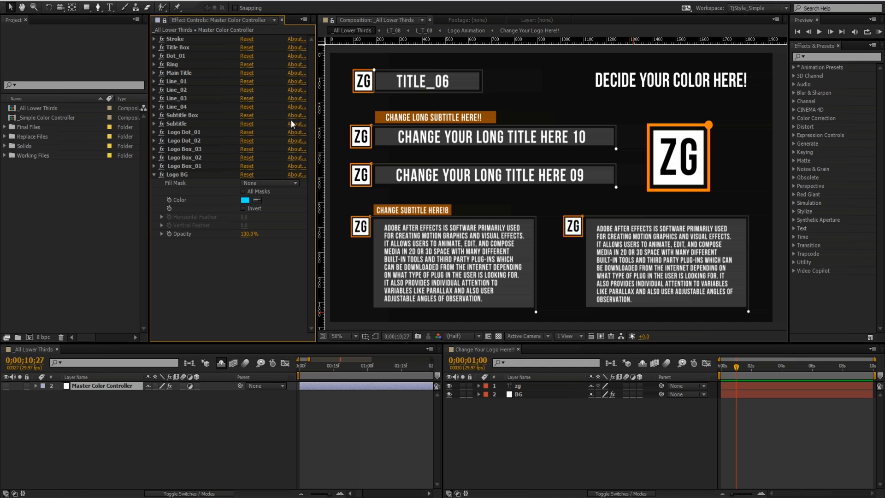
- Add an expression to the BG layer's Fill Color and pick-whip it to the Logo BG Color in the locked effect controls
click(487, 350)
click(527, 395)
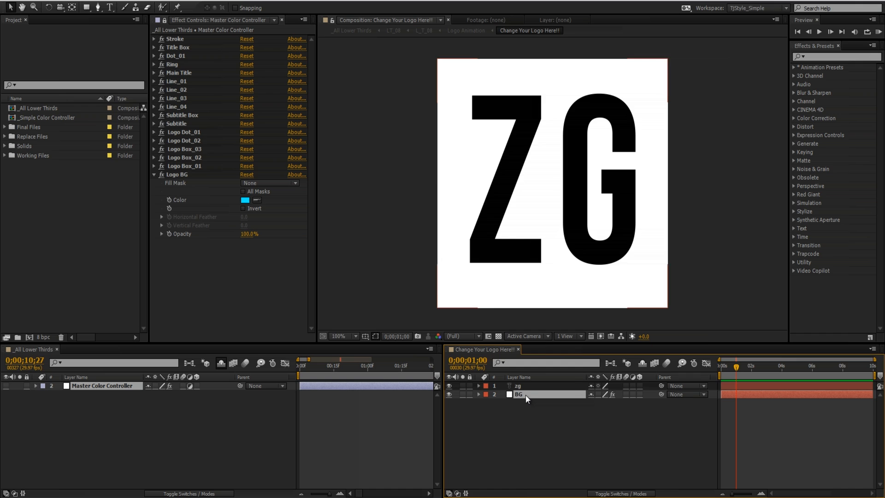
key(e)
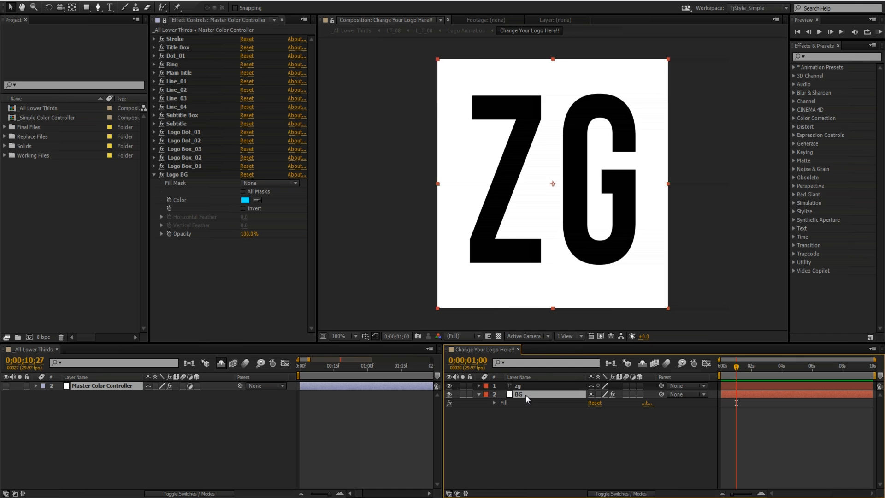
click(495, 403)
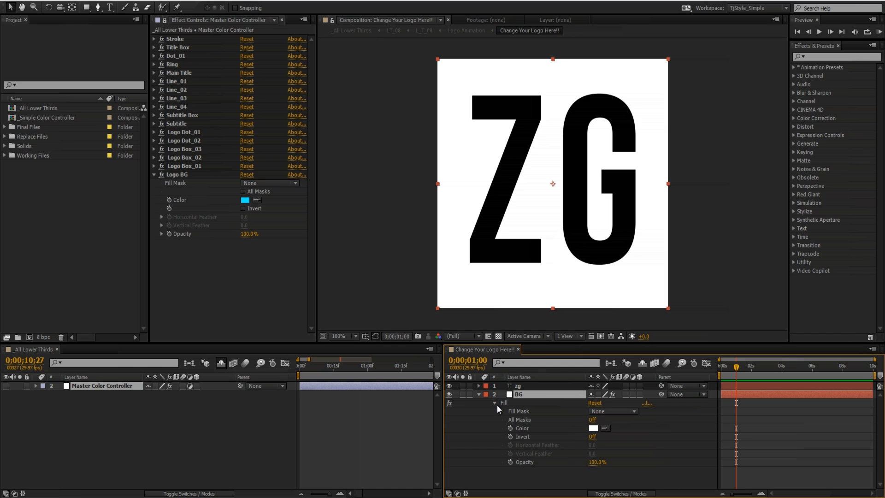
alt+click(510, 429)
drag(615, 436, 181, 198)
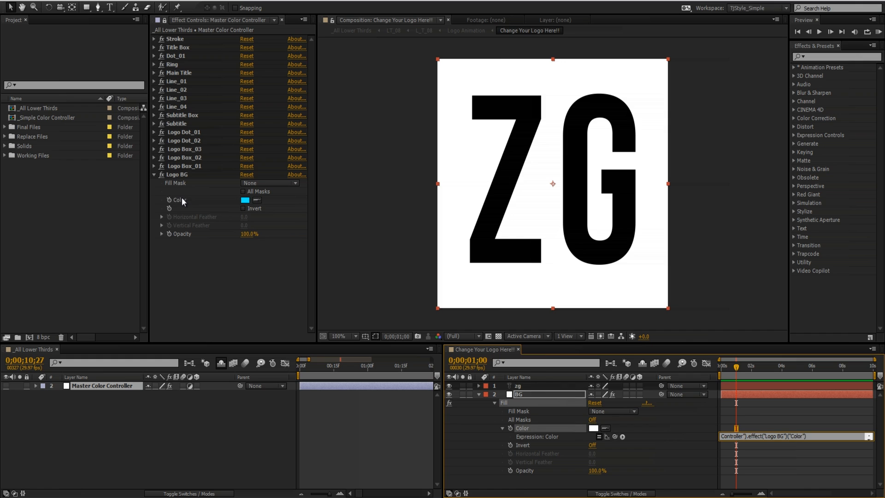
key(ctrl+a)
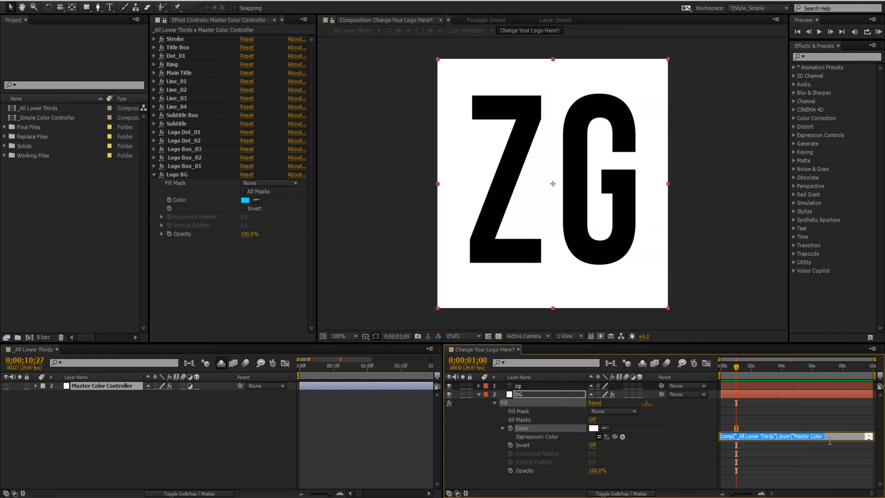
click(414, 443)
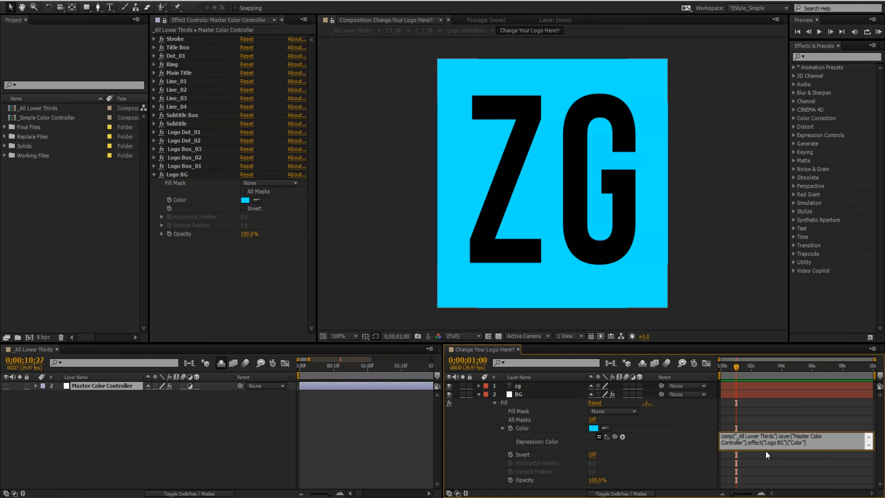
click(479, 394)
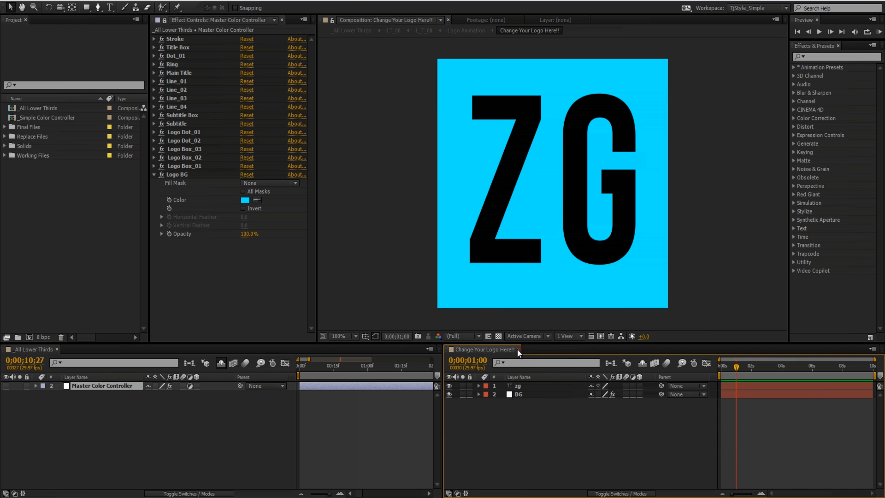
- Close the Change Your Logo Here!! timeline and shift the Logo BG color's hue through red to green, 01FFA2
click(518, 349)
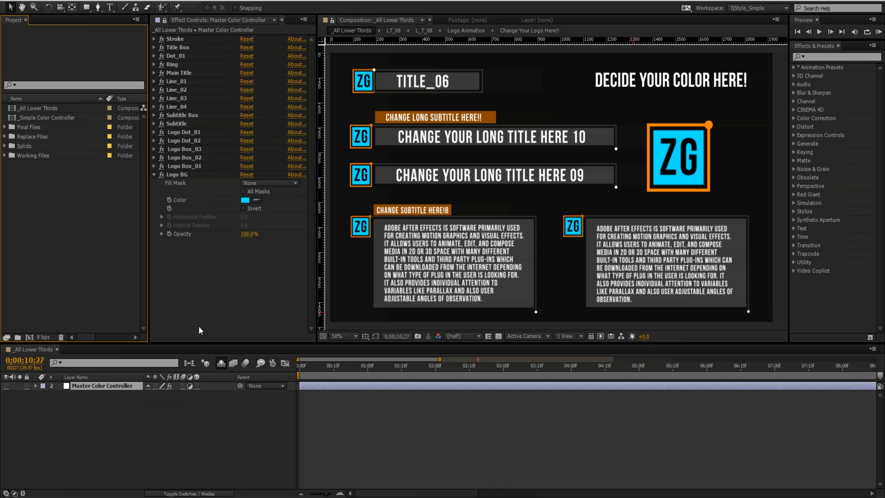
click(245, 200)
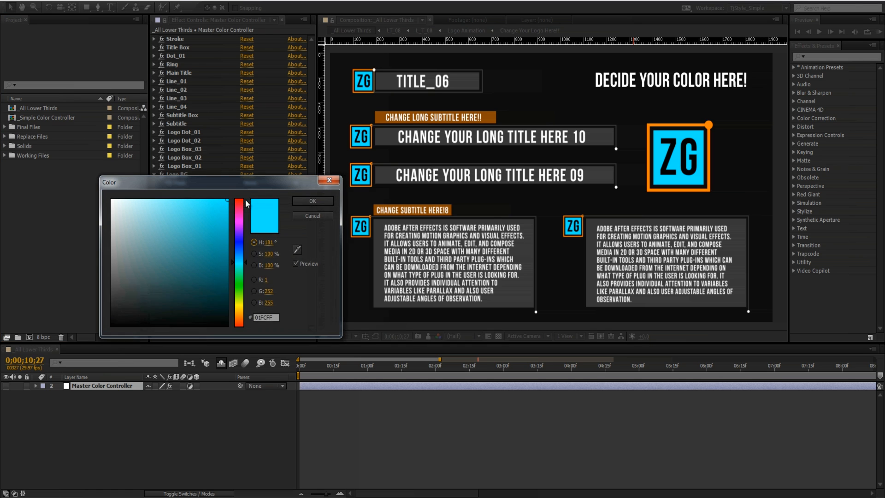
drag(239, 237, 245, 192)
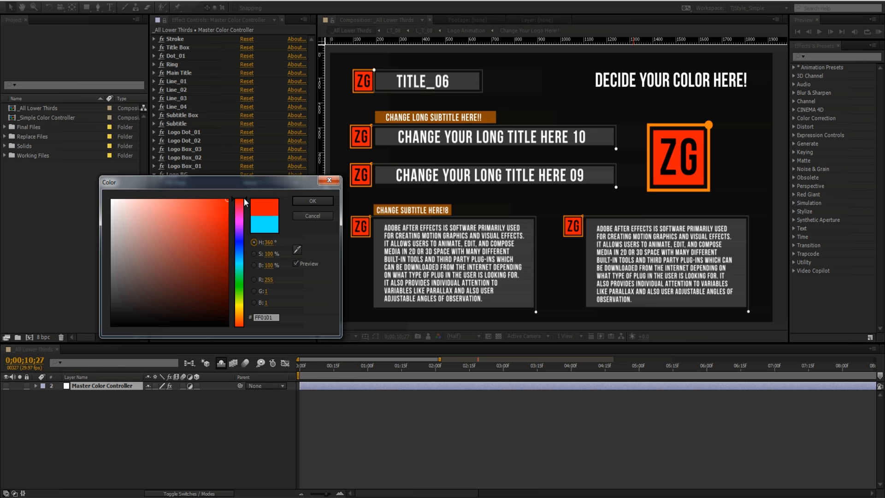
drag(244, 198, 240, 274)
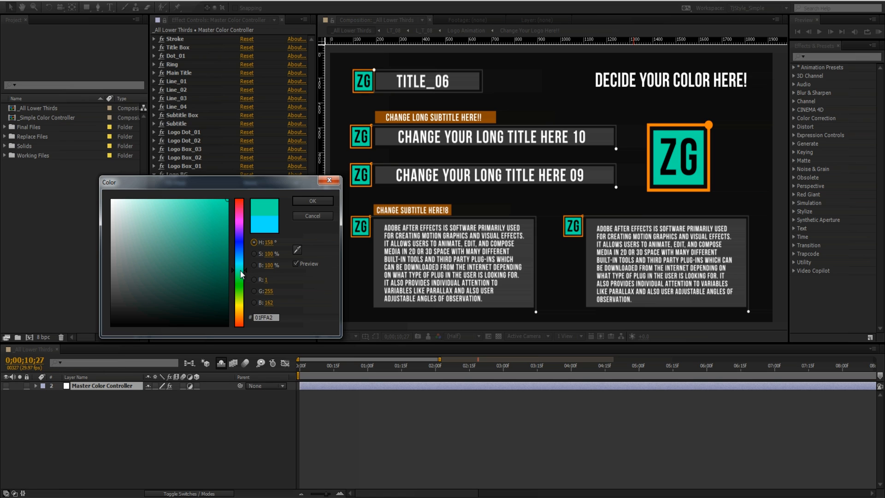